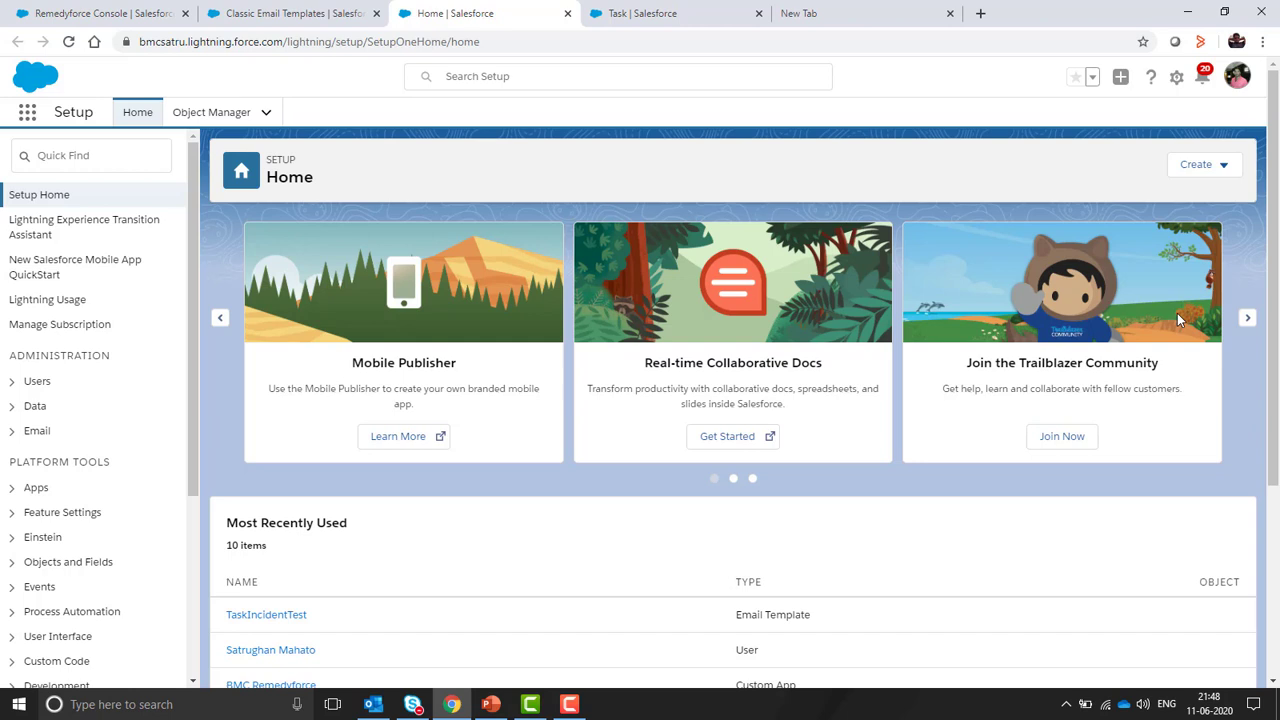
Step: Search Setup for 'email' and start a new Visualforce template under Classic Email Templates
{"action": "left_click", "coordinate": [85, 156]}
{"action": "type", "text": "em"}
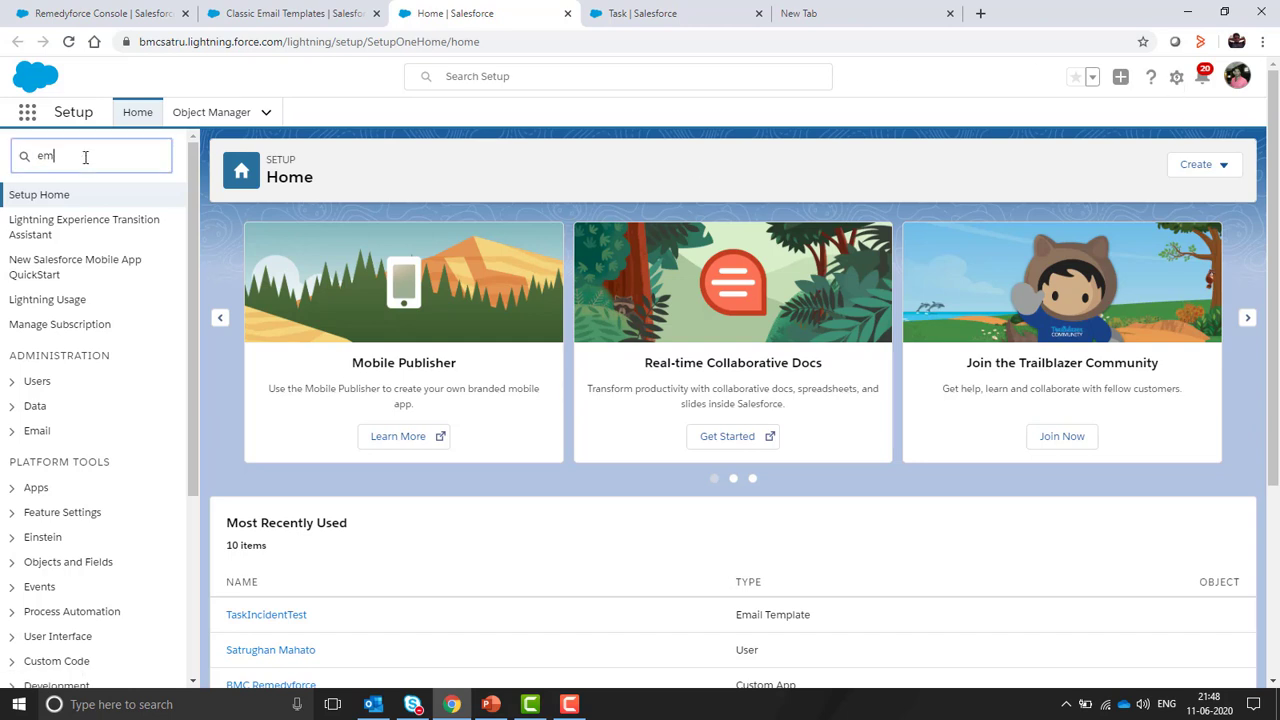
{"action": "type", "text": "ail"}
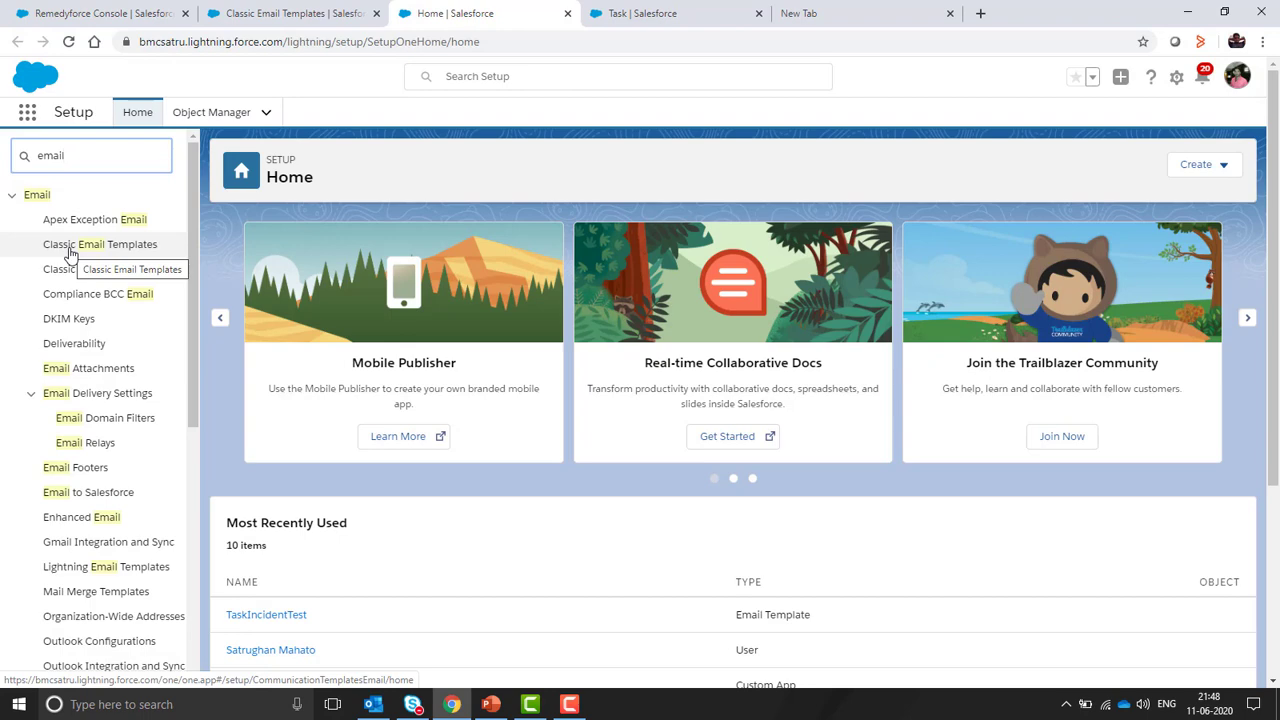
{"action": "left_click", "coordinate": [70, 250]}
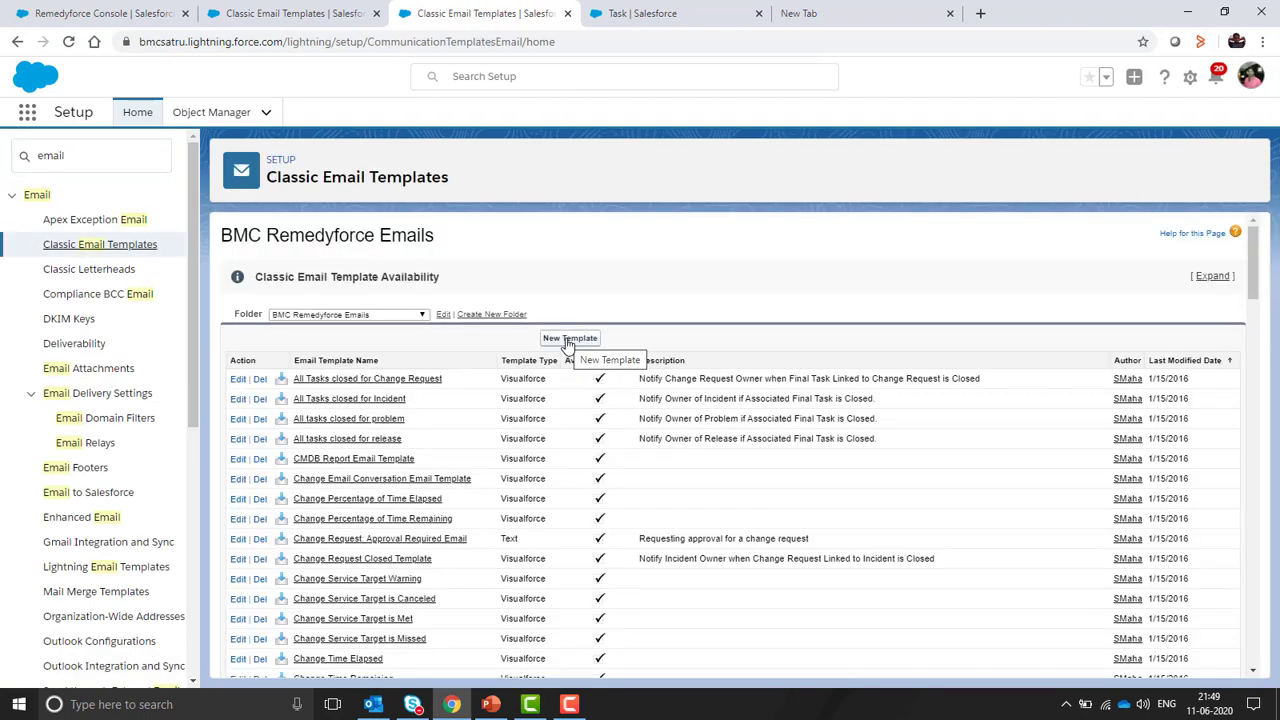
{"action": "left_click", "coordinate": [566, 336]}
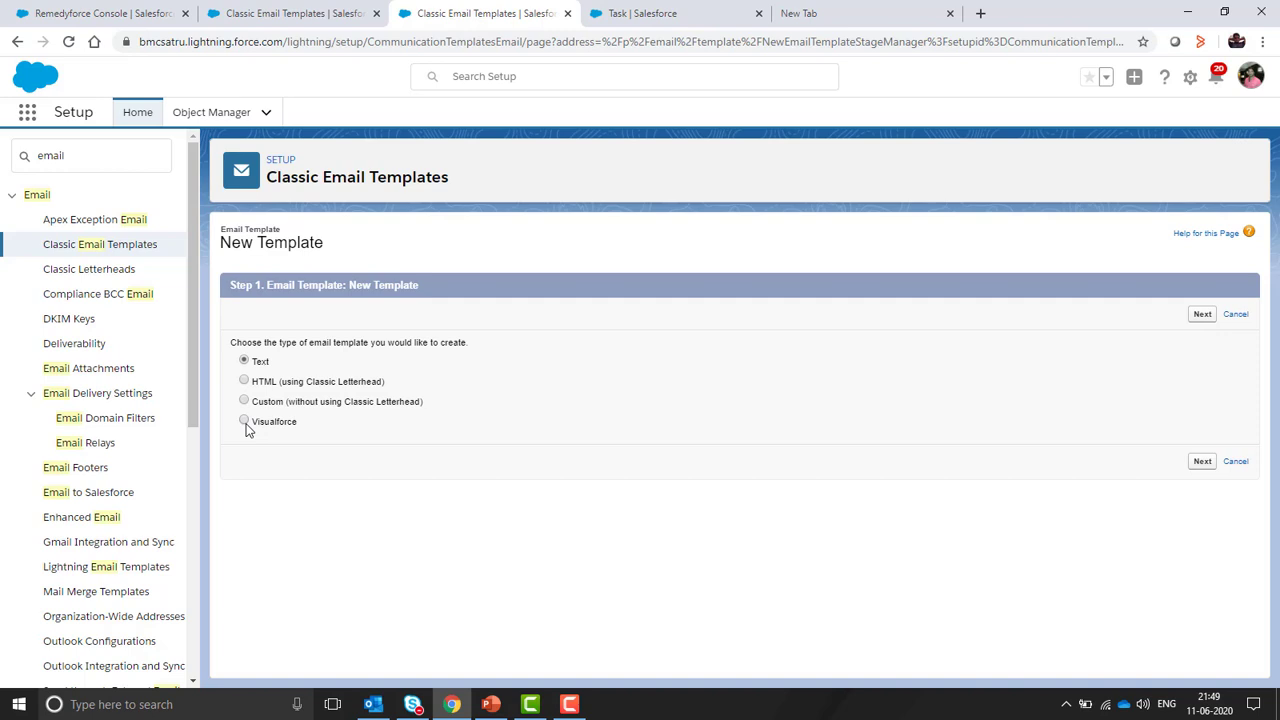
{"action": "left_click", "coordinate": [1202, 461]}
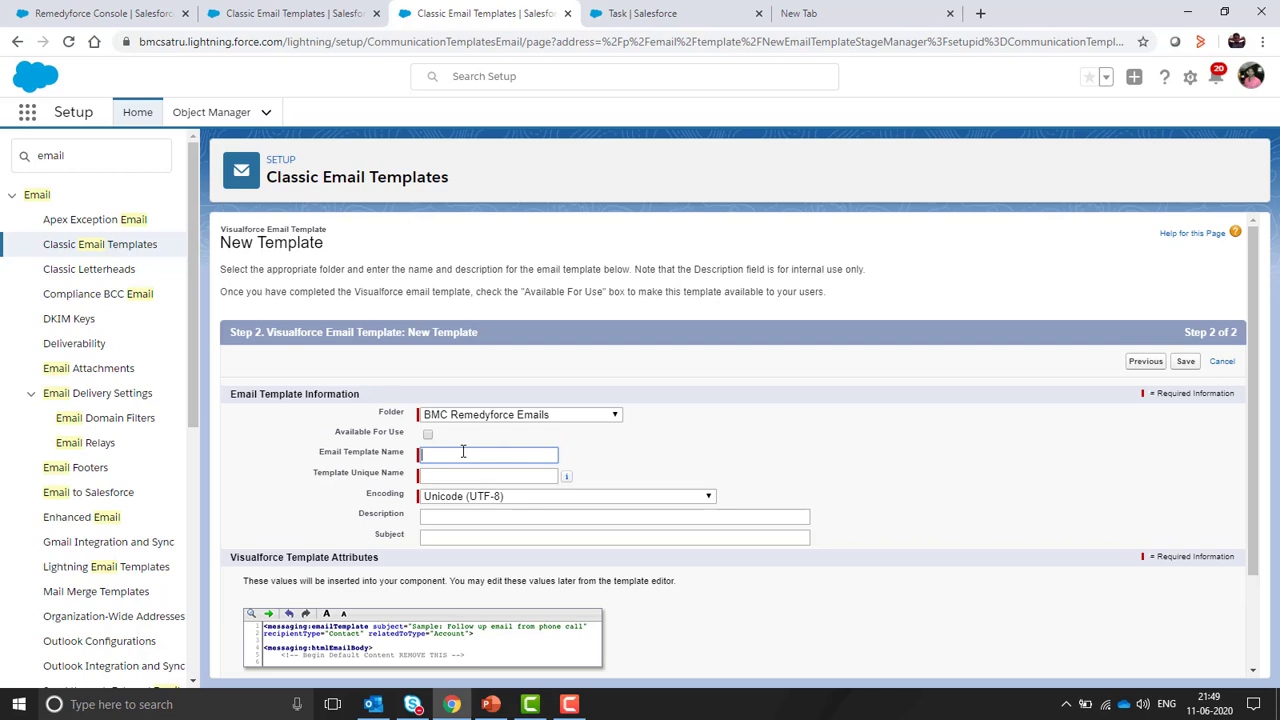
Step: Name the template TestCrossRefObject with subject 'Task# is closed for Incident#'
{"action": "type", "text": "Test"}
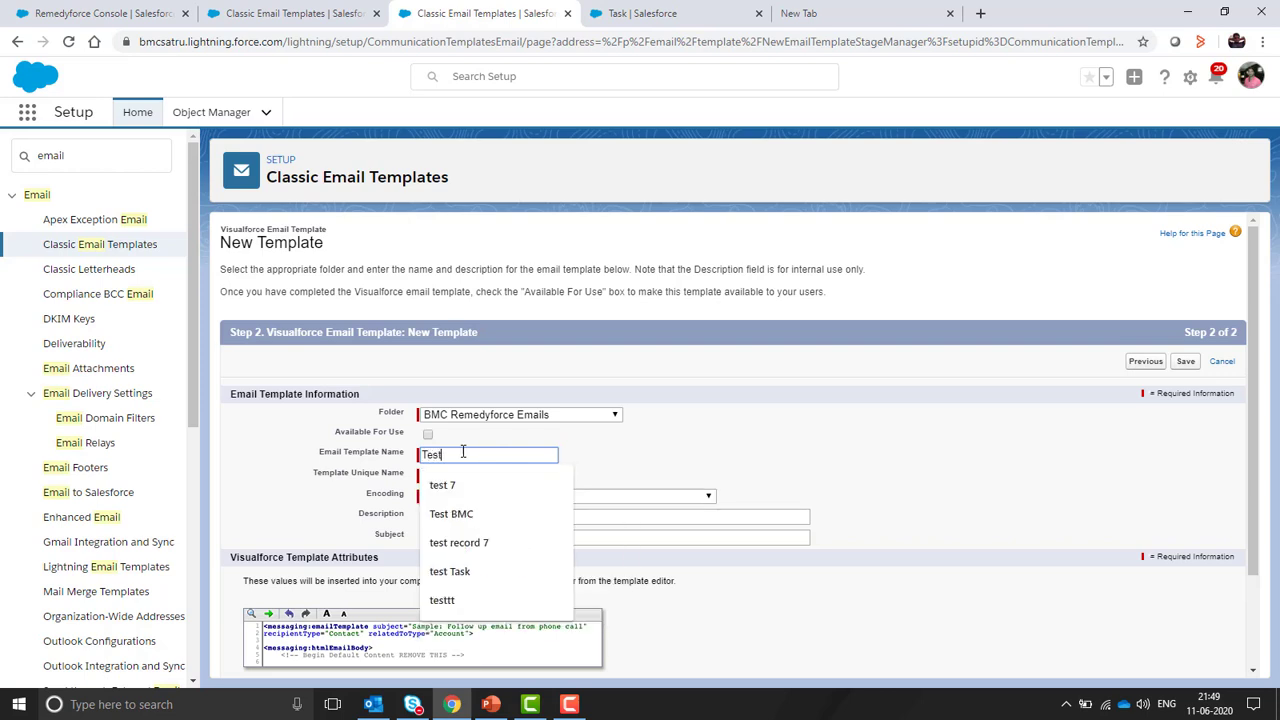
{"action": "type", "text": "CrossRefObject"}
{"action": "key", "text": "Tab"}
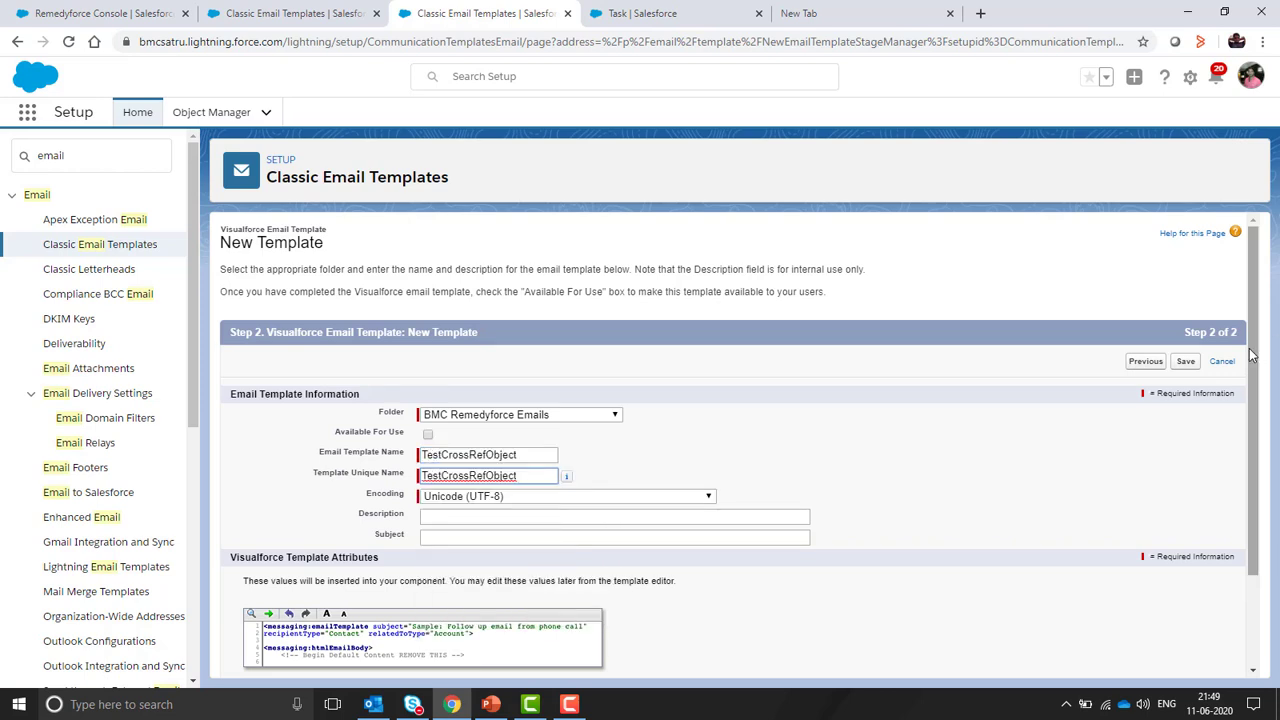
{"action": "left_click_drag", "start_coordinate": [1250, 355], "coordinate": [1250, 450]}
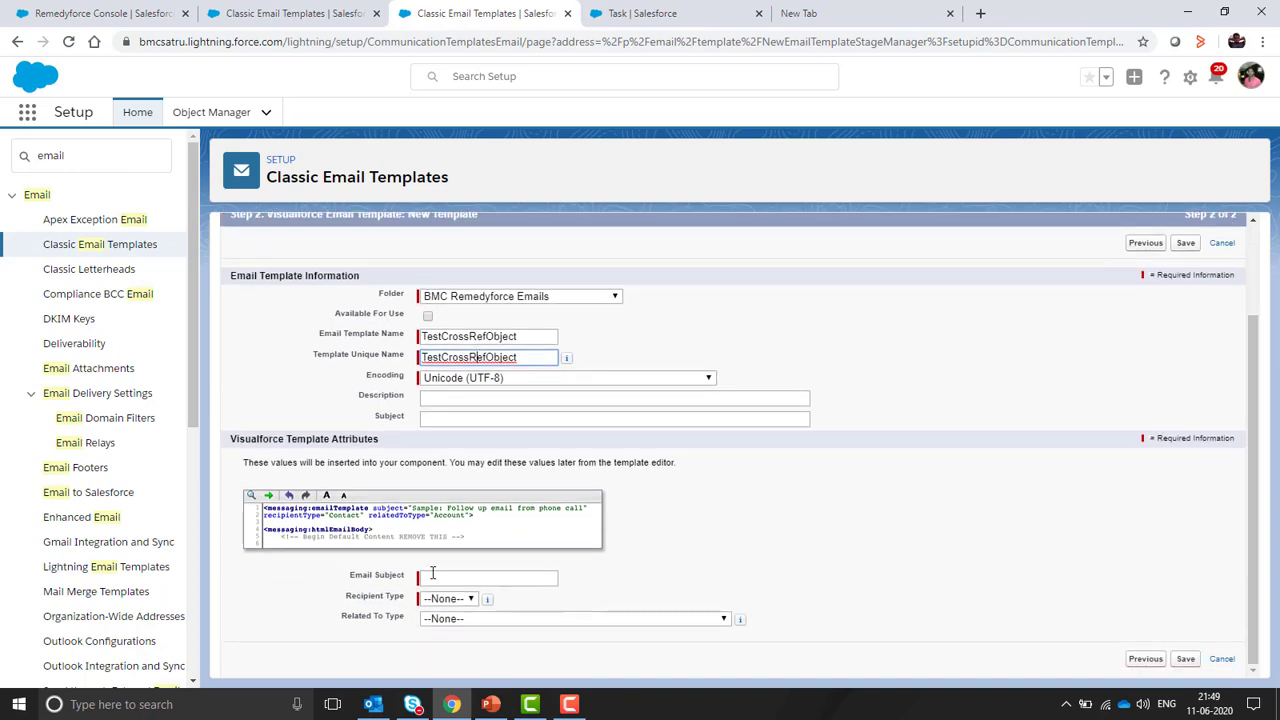
{"action": "left_click", "coordinate": [442, 577]}
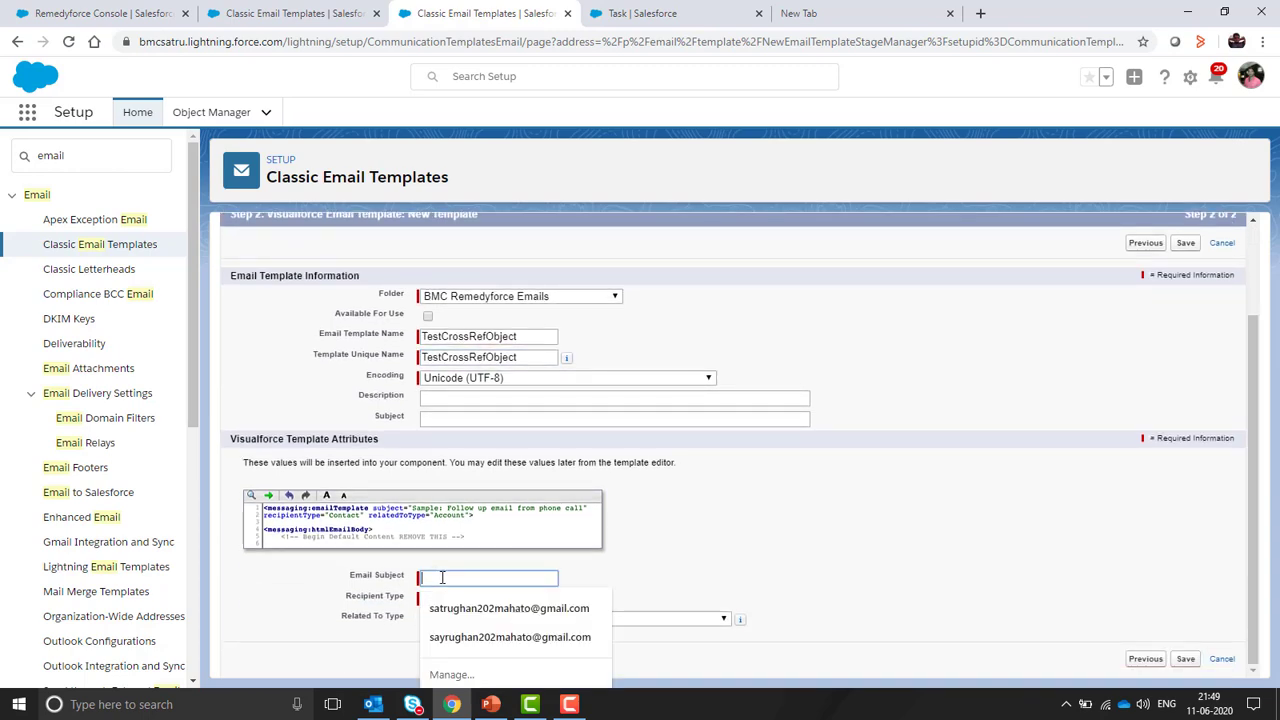
{"action": "type", "text": "T"}
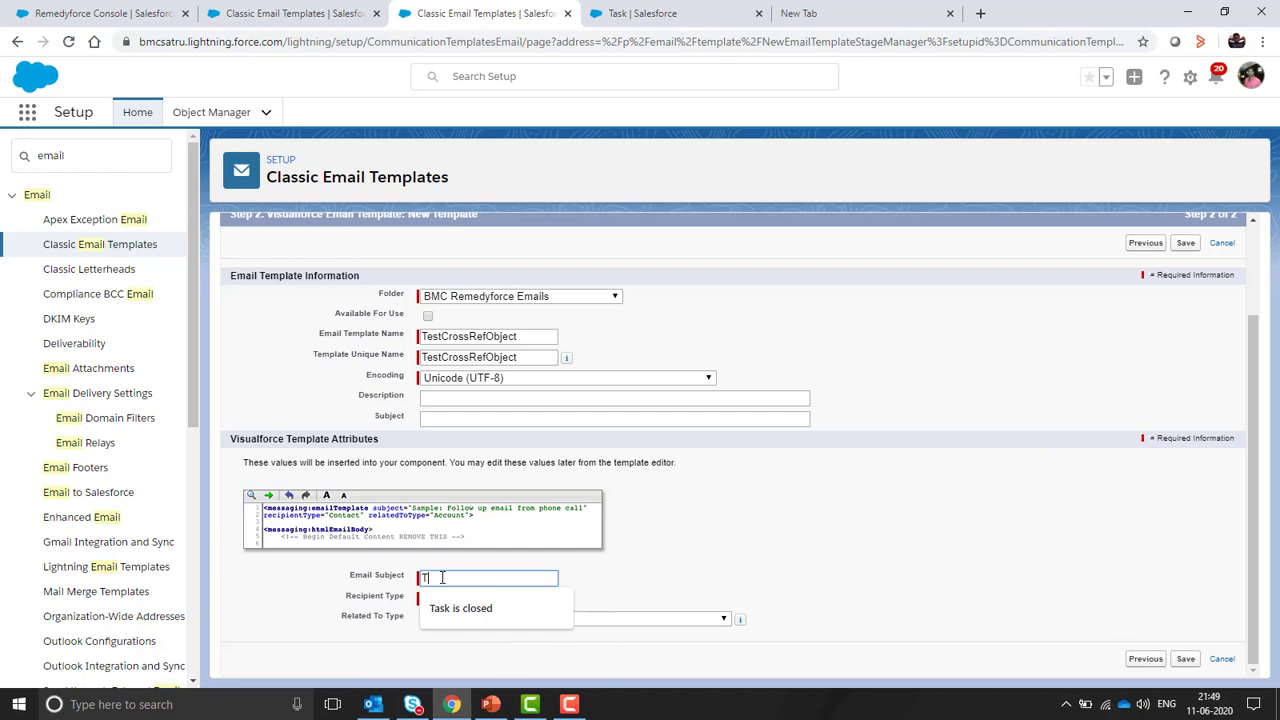
{"action": "type", "text": "ask# is closed for Incident#"}
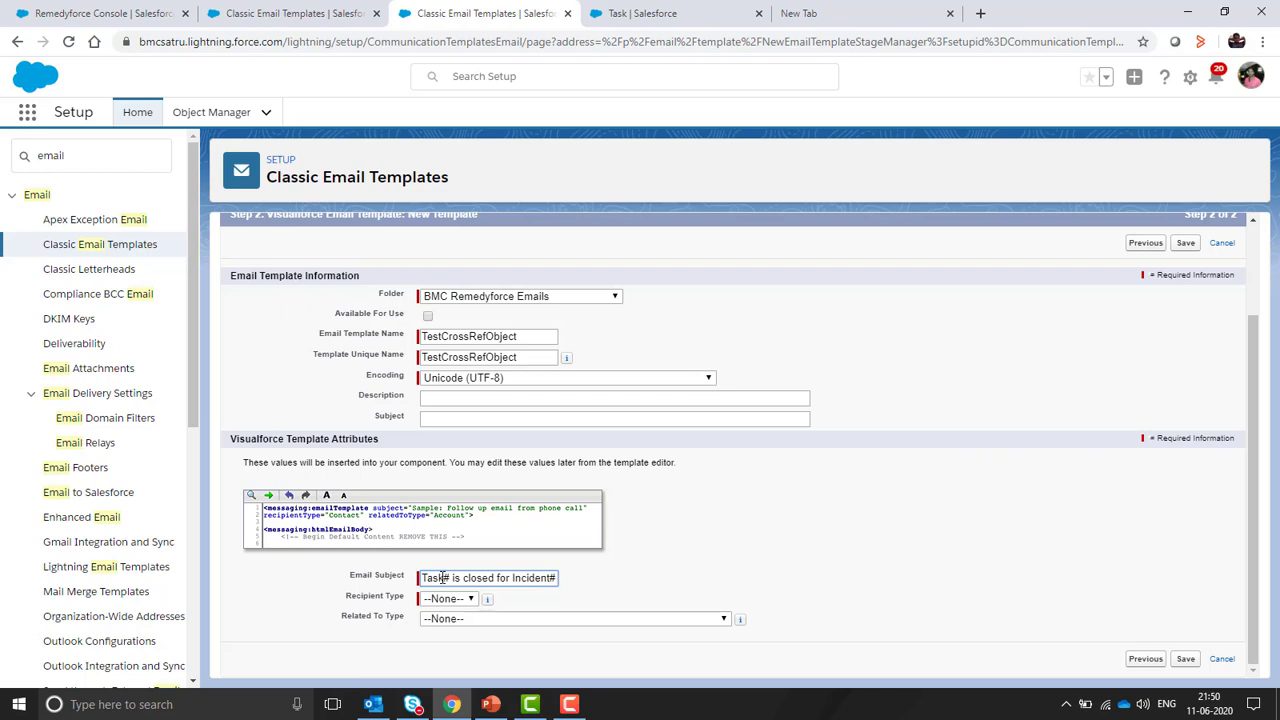
Step: Set recipient type User and related type BMCServiceDesk__Task__c, then save the template
{"action": "left_click", "coordinate": [446, 598]}
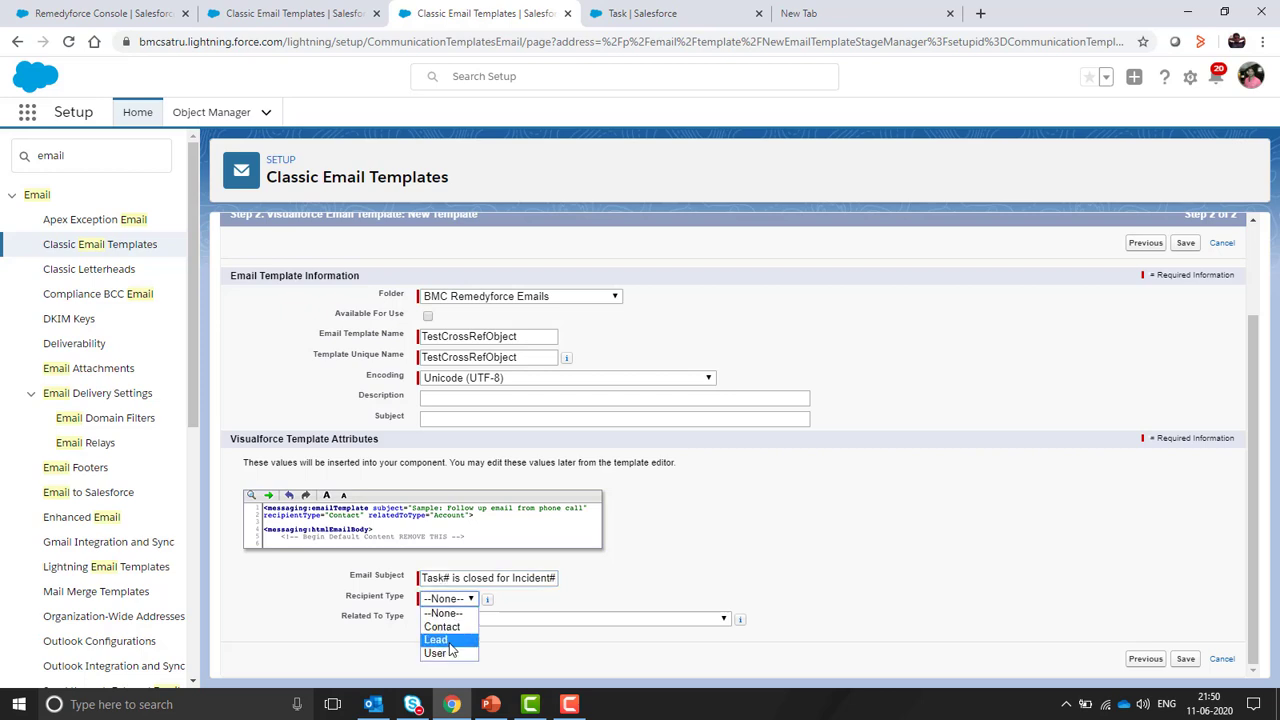
{"action": "left_click", "coordinate": [447, 655]}
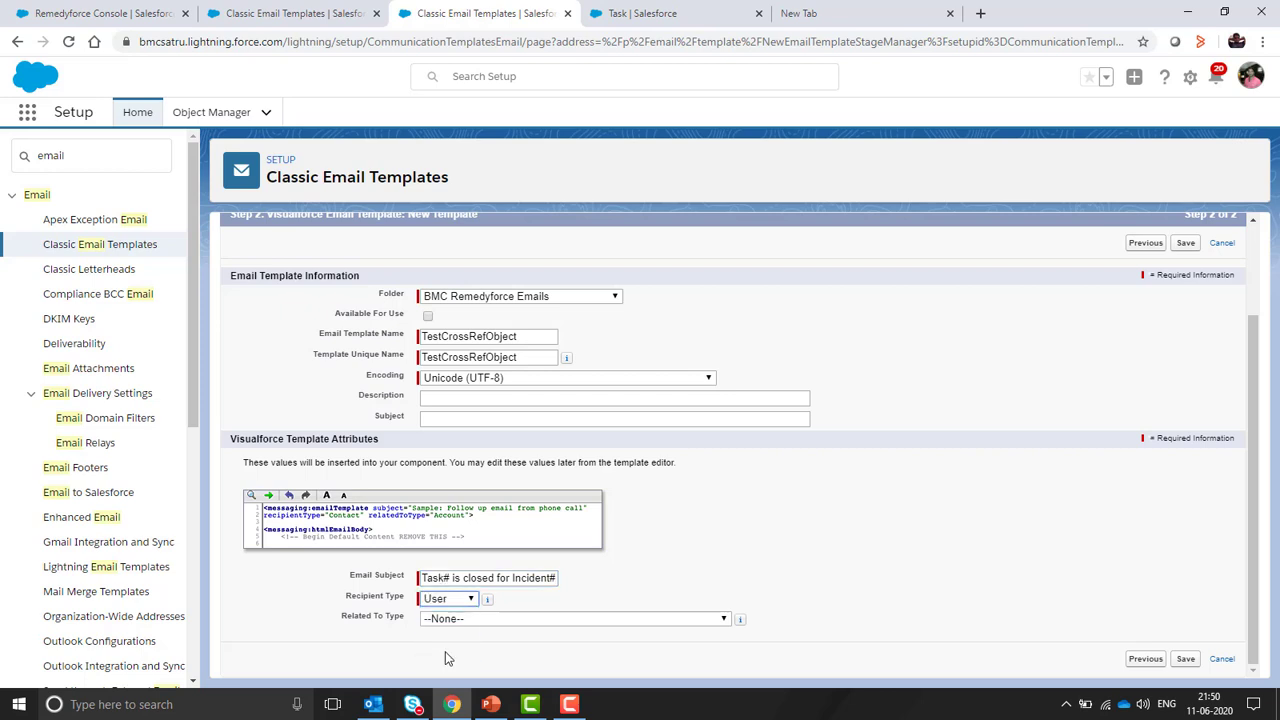
{"action": "left_click", "coordinate": [685, 619]}
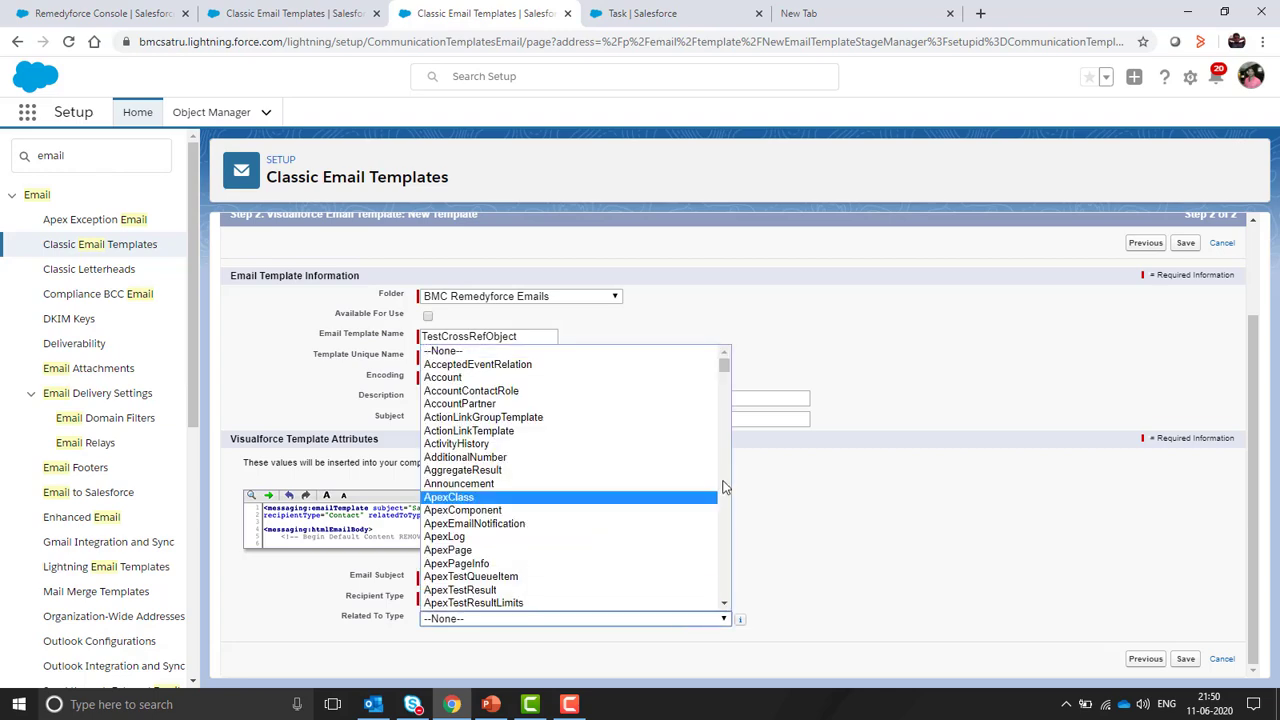
{"action": "left_click_drag", "start_coordinate": [724, 368], "coordinate": [720, 415]}
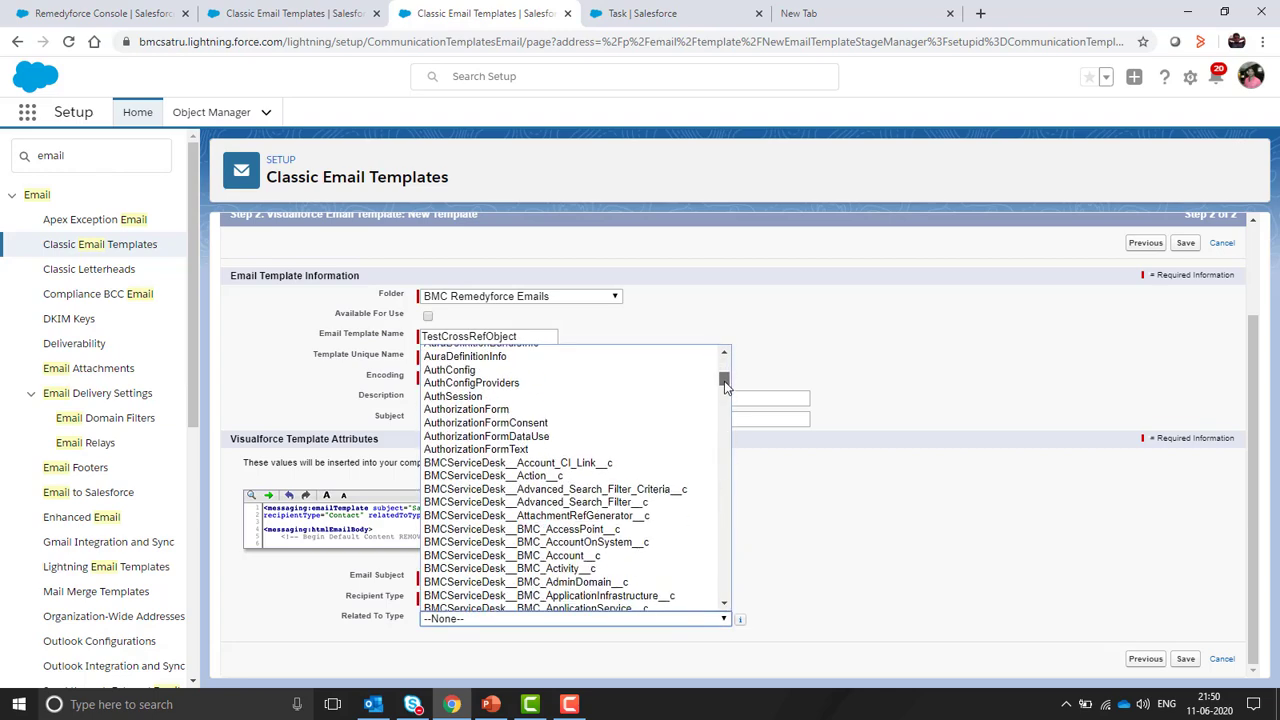
{"action": "left_click", "coordinate": [636, 474]}
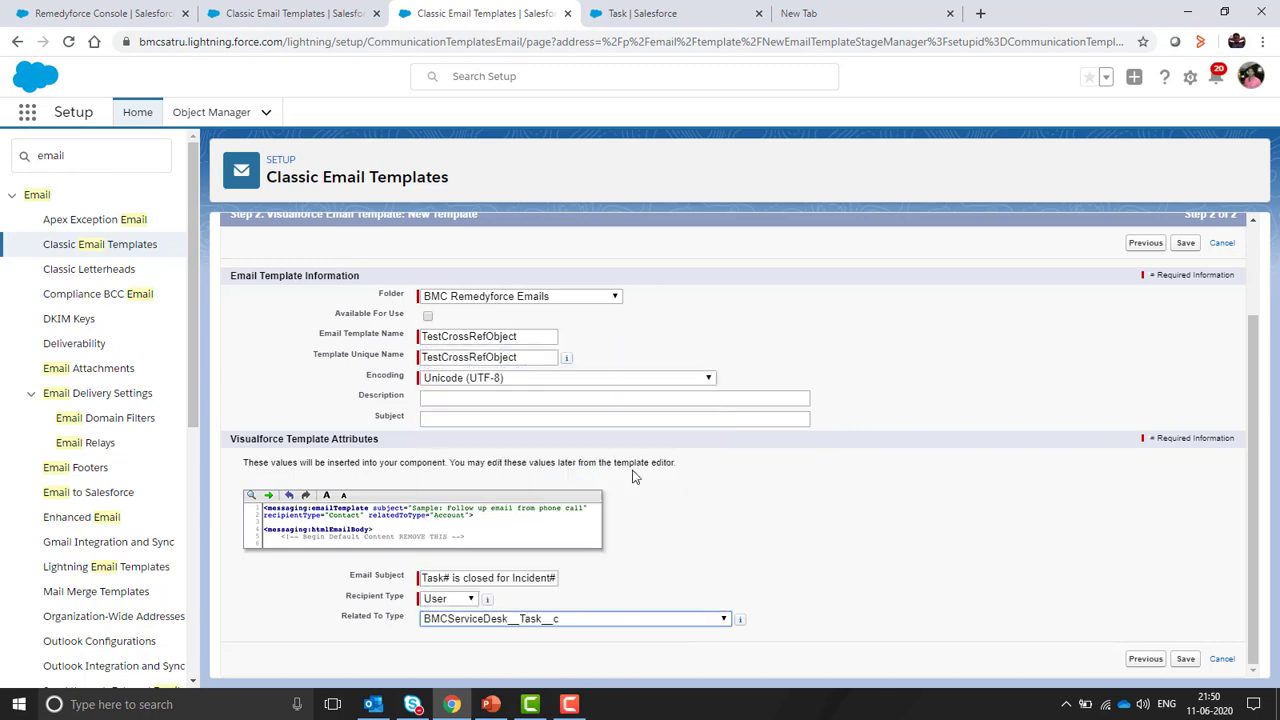
{"action": "left_click", "coordinate": [1186, 660]}
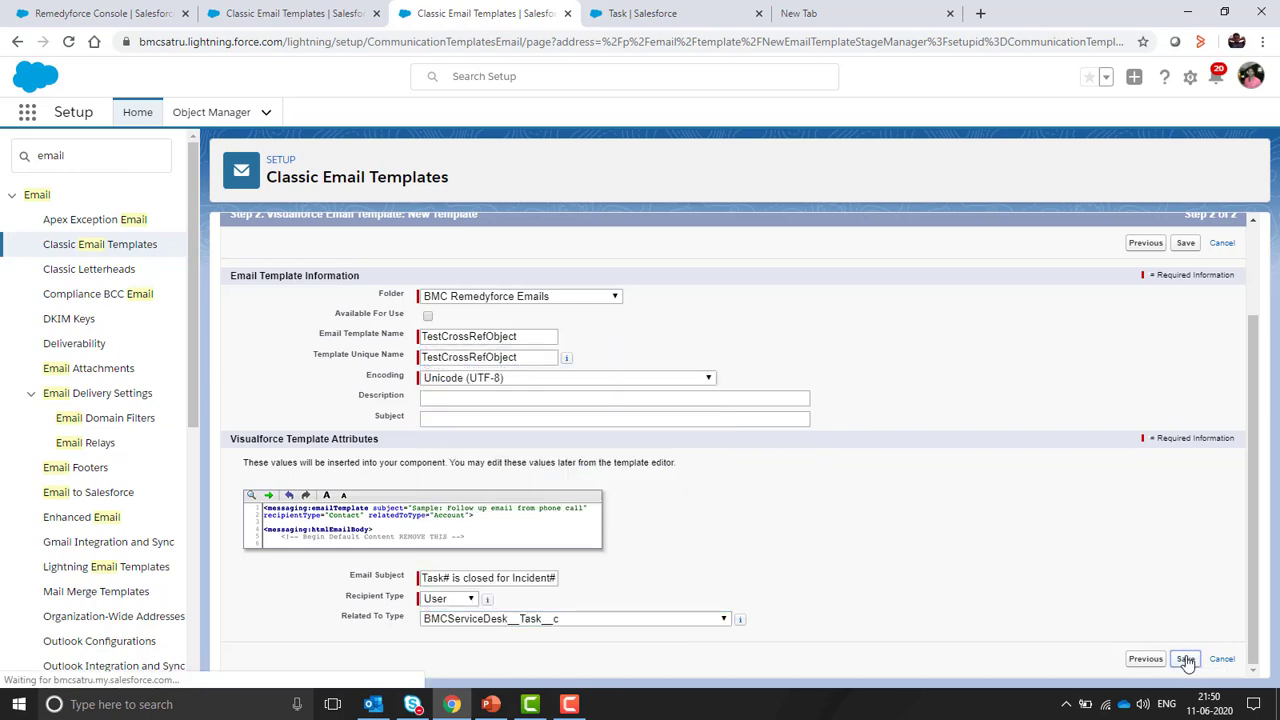
Step: Open the Visualforce markup editor from the TestCrossRefObject detail page
{"action": "left_click_drag", "start_coordinate": [1247, 470], "coordinate": [1248, 512]}
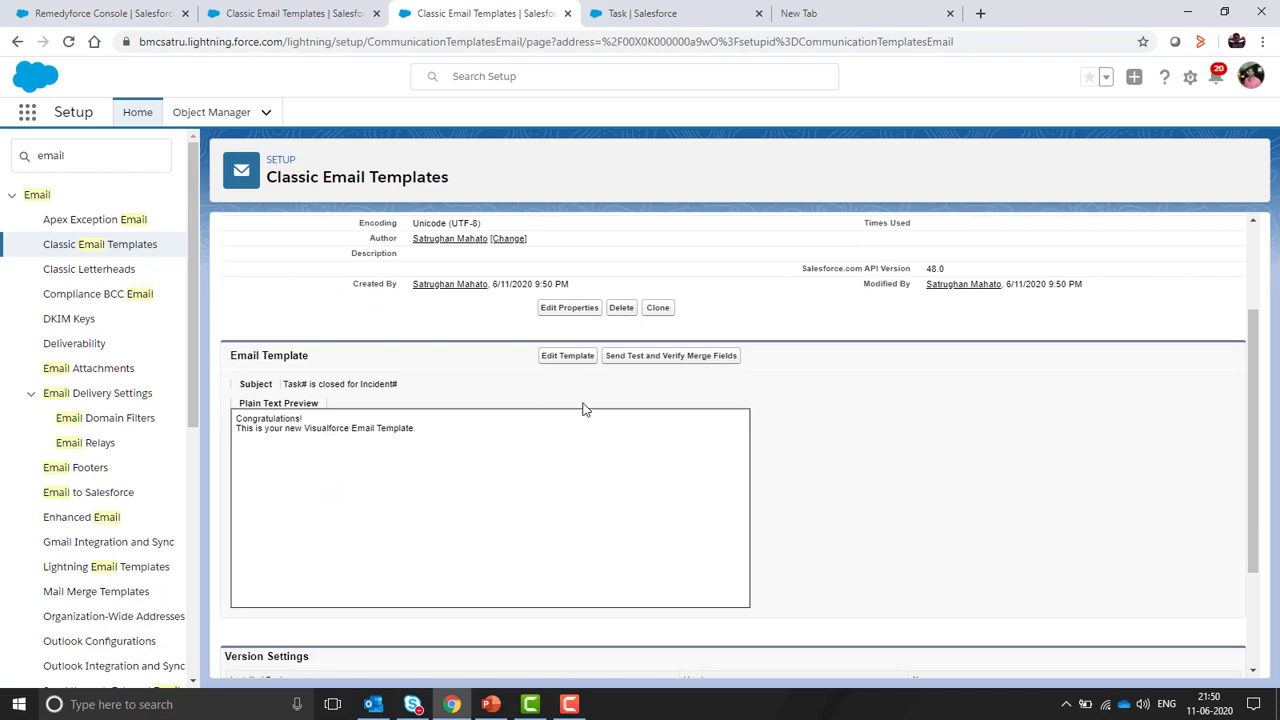
{"action": "left_click", "coordinate": [563, 357]}
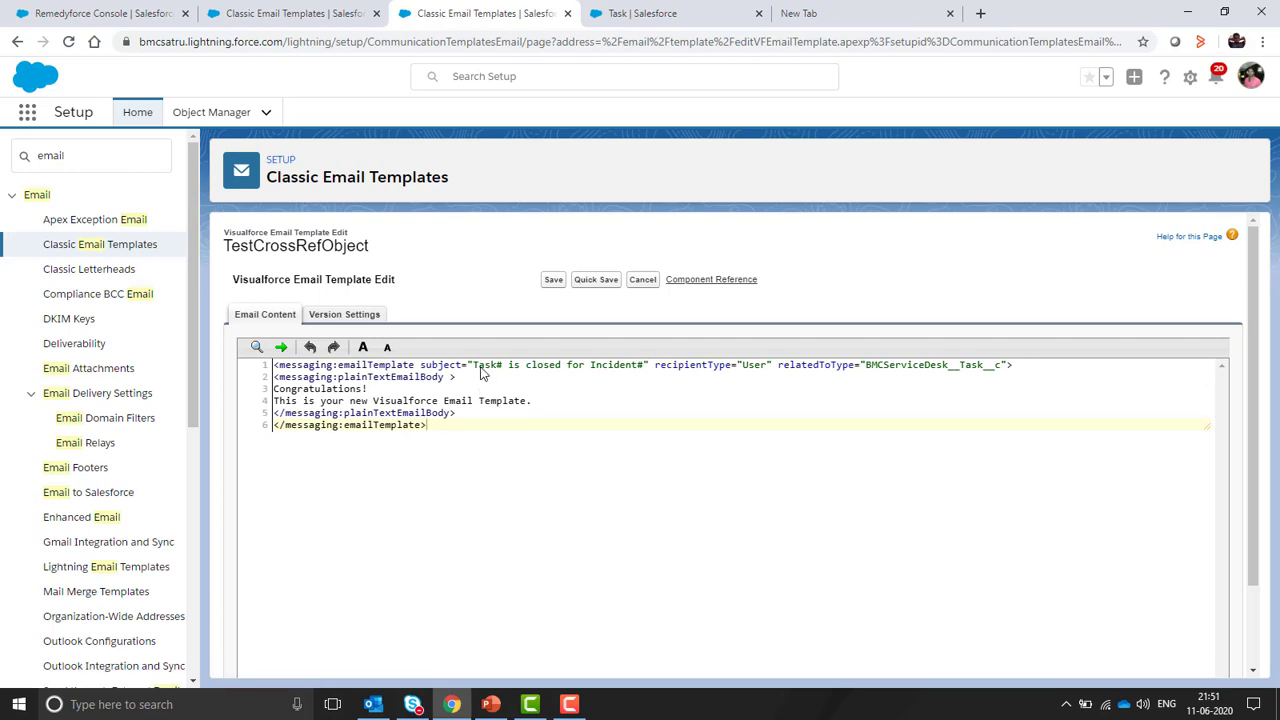
Step: Paste the prepared markup using relatedTo Task and BMCServiceDesk__FKIncident__r Incident fields, reviewing the subject
{"action": "left_click", "coordinate": [494, 426]}
{"action": "key", "text": "ctrl+a"}
{"action": "key", "text": "ctrl+v"}
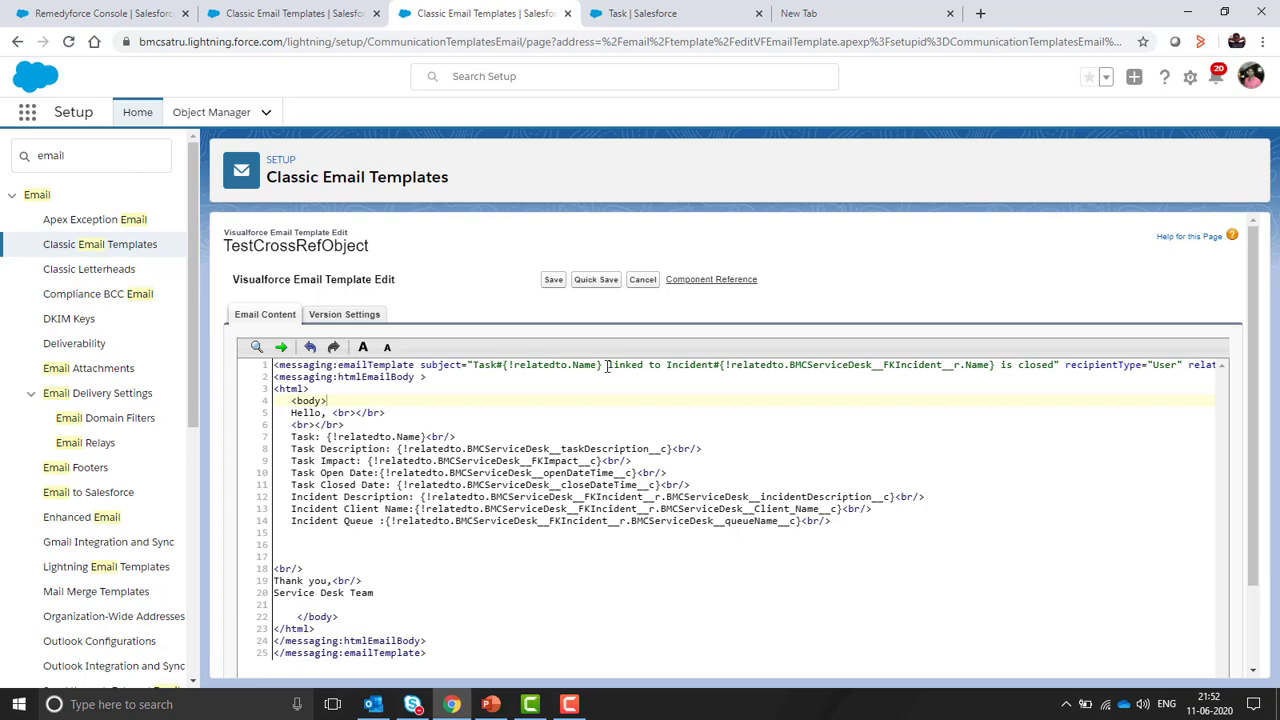
{"action": "scroll", "coordinate": [606, 366], "scroll_direction": "down", "scroll_amount": 1}
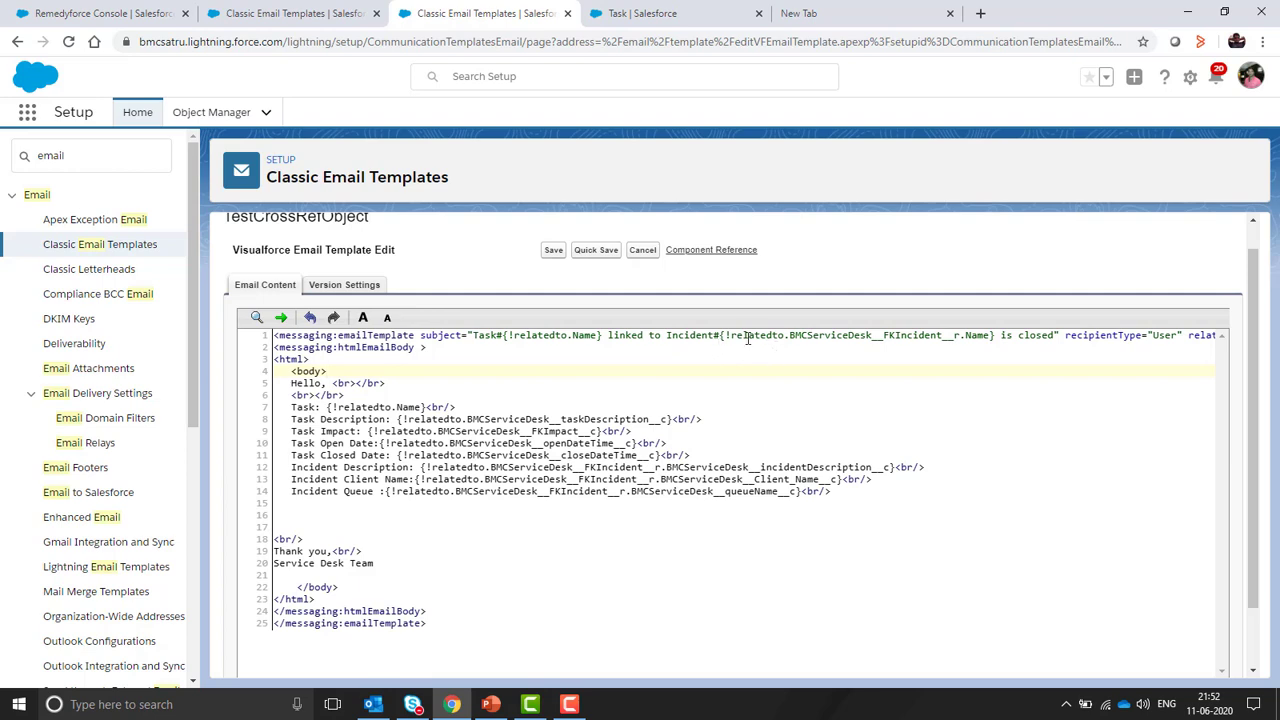
{"action": "left_click_drag", "start_coordinate": [724, 337], "coordinate": [957, 337]}
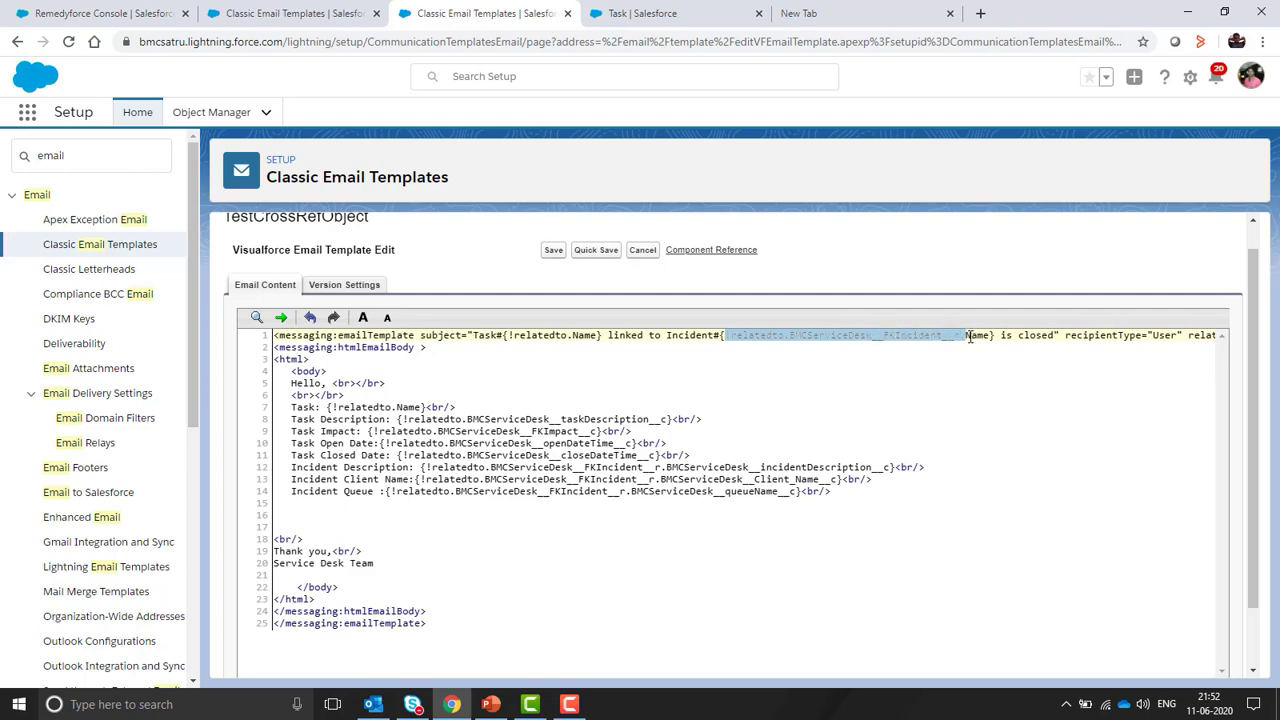
{"action": "left_click_drag", "start_coordinate": [957, 337], "coordinate": [991, 337]}
{"action": "left_click", "coordinate": [952, 376]}
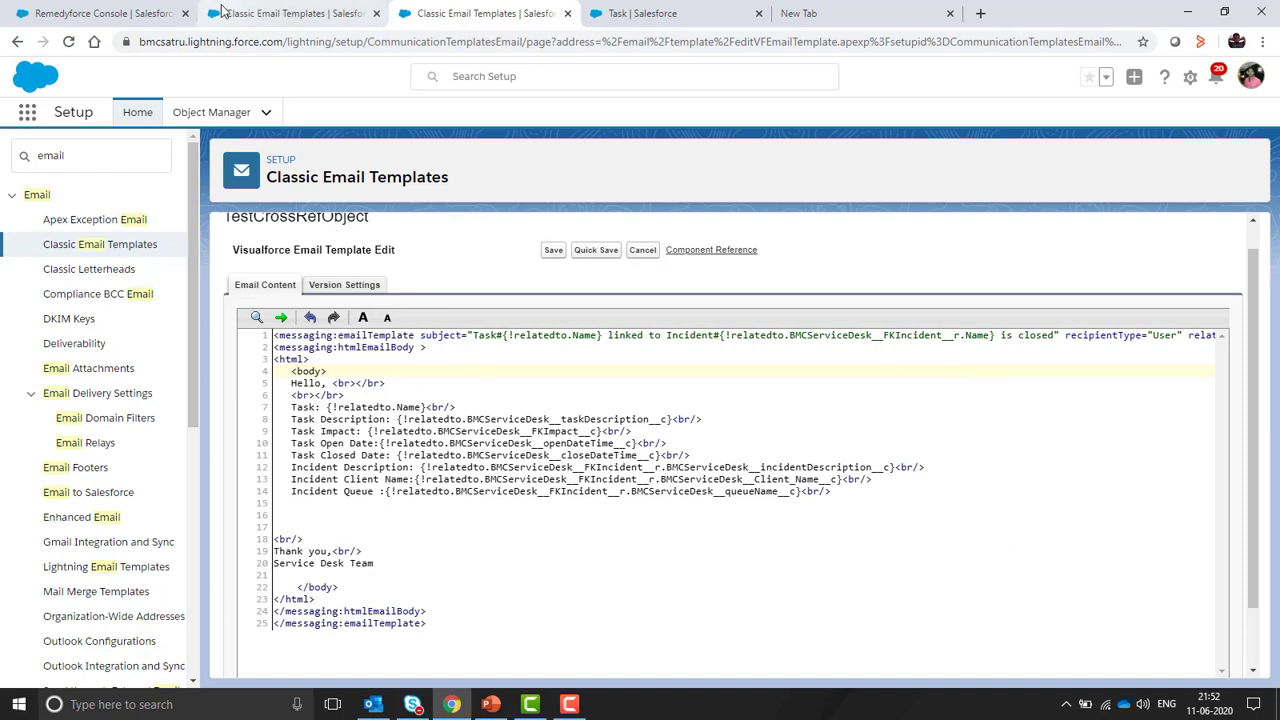
{"action": "left_click", "coordinate": [645, 14]}
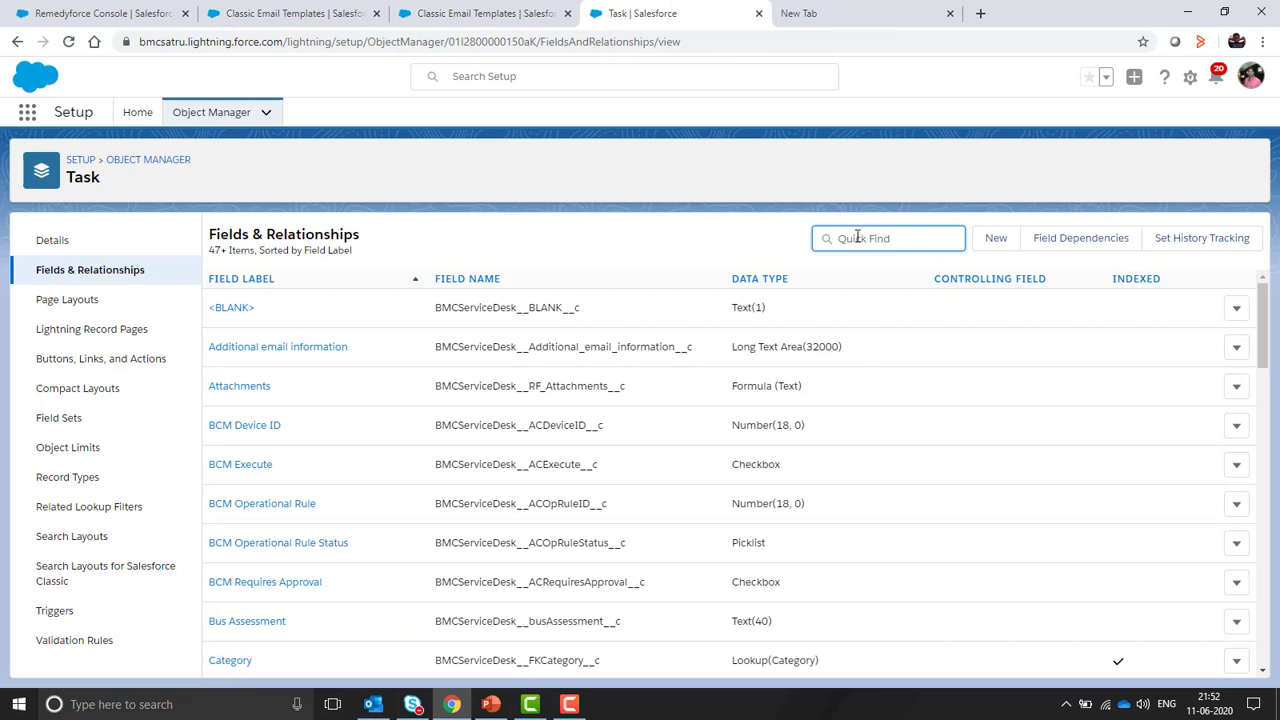
{"action": "type", "text": "incid"}
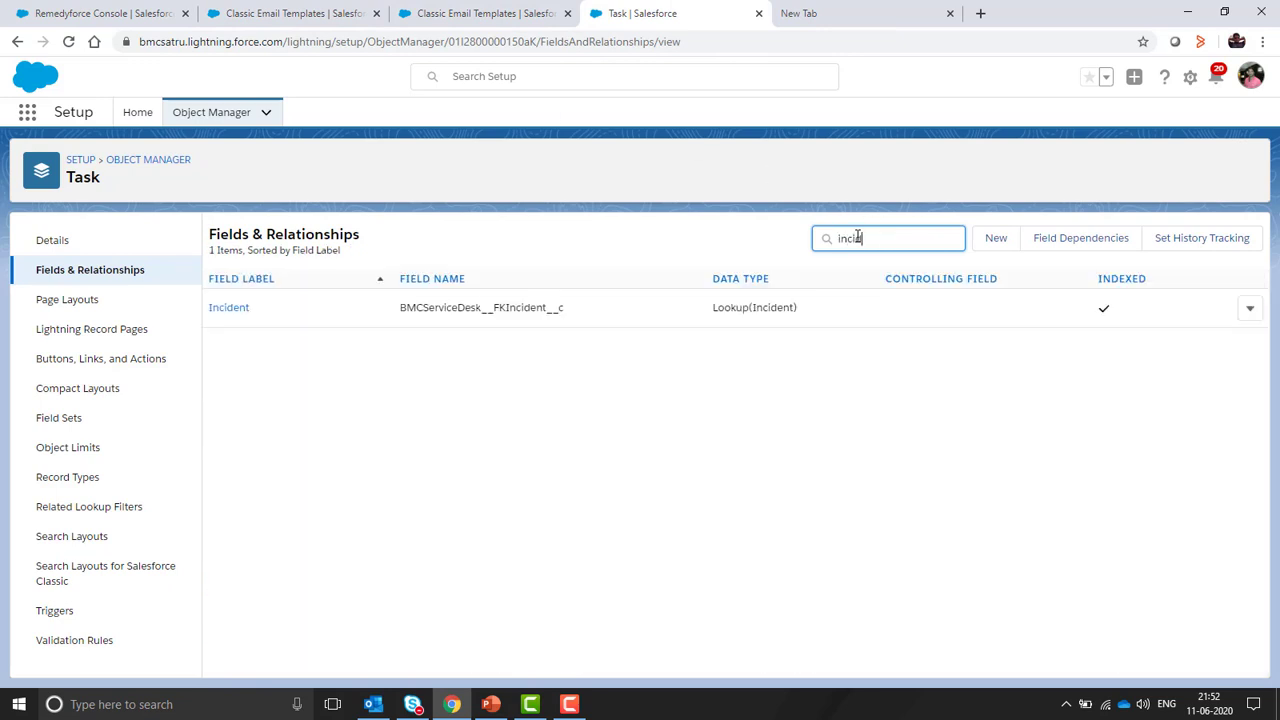
{"action": "double_click", "coordinate": [401, 307]}
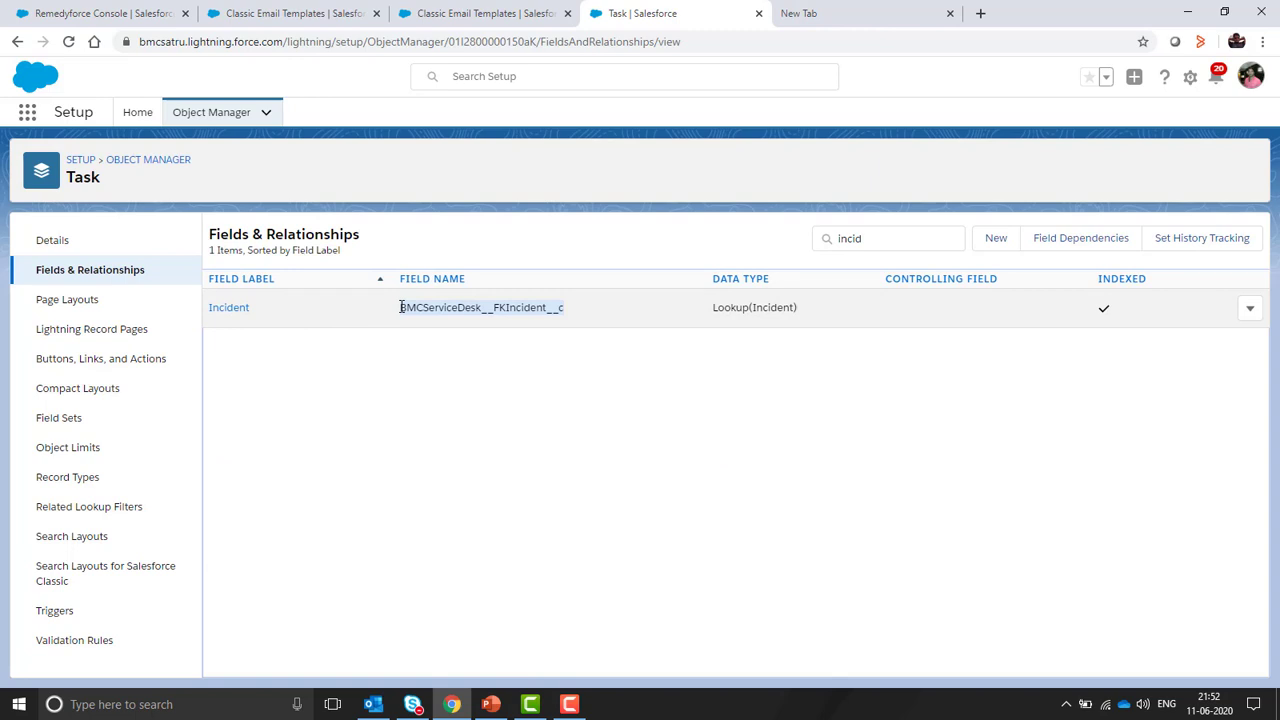
{"action": "left_click", "coordinate": [484, 14]}
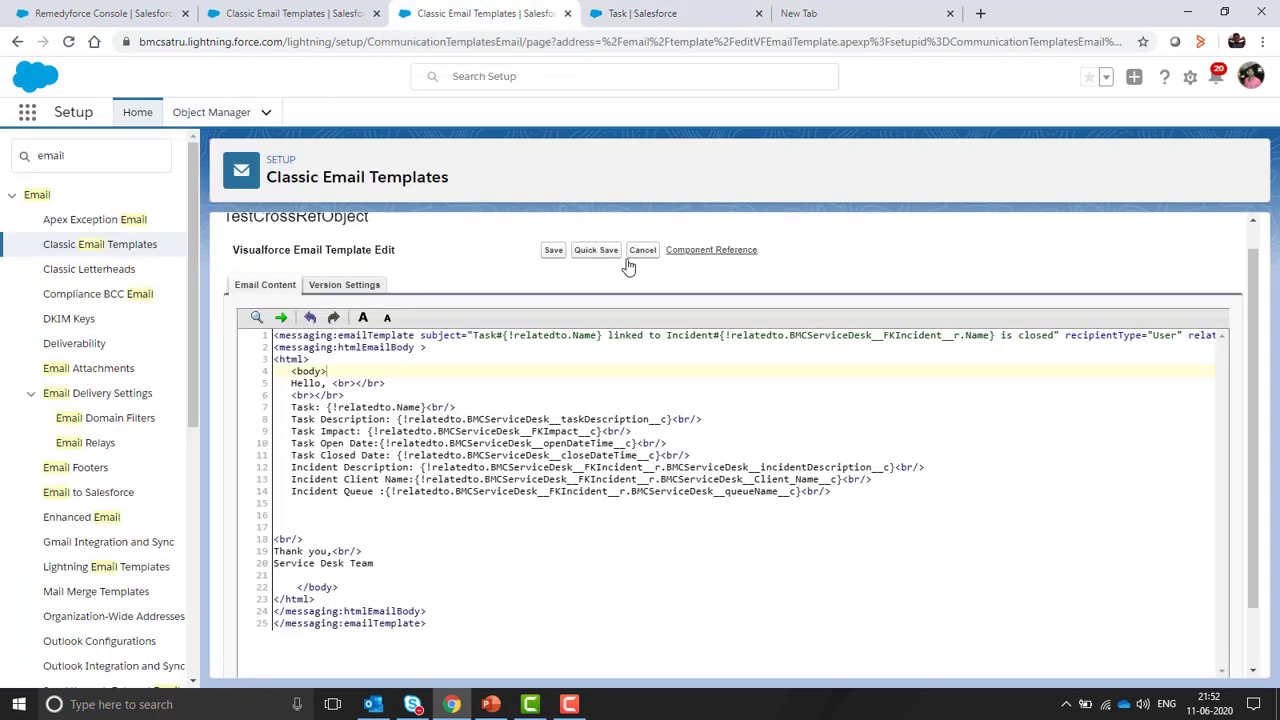
Step: Highlight the subject's Incident reference and the body's Task name line, then save the markup
{"action": "left_click", "coordinate": [990, 335]}
{"action": "left_click_drag", "start_coordinate": [289, 407], "coordinate": [427, 408]}
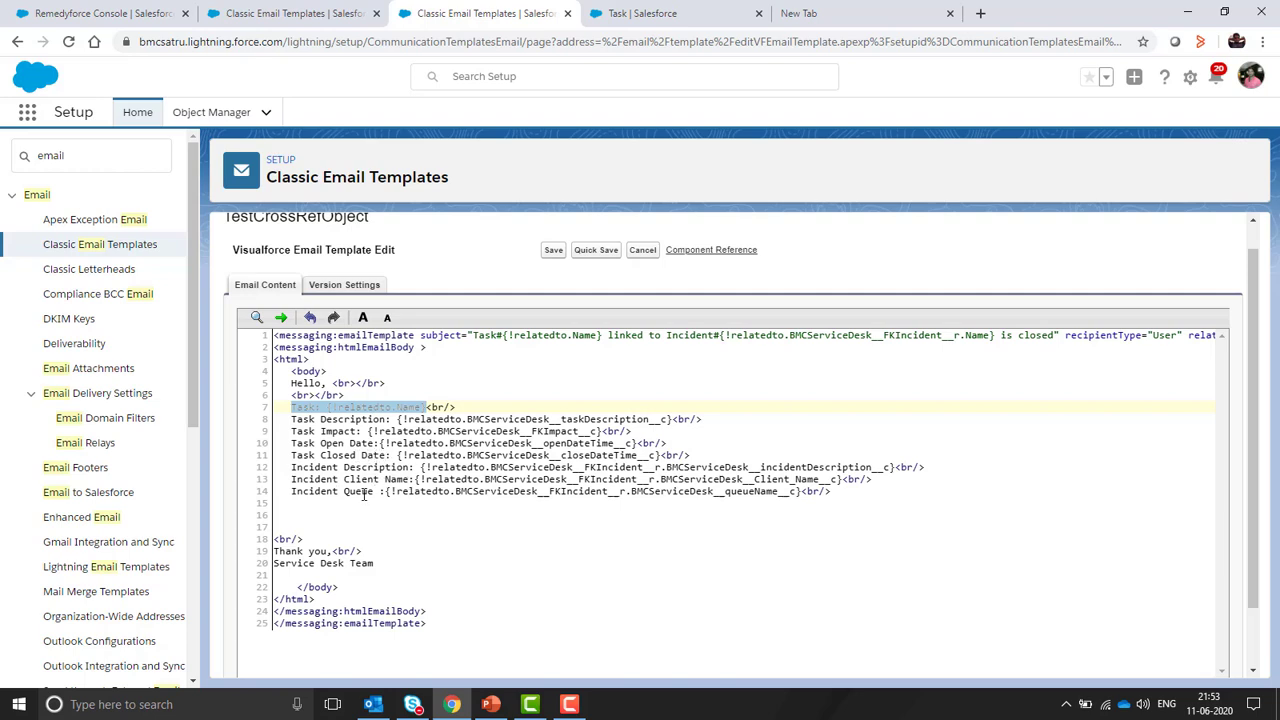
{"action": "left_click", "coordinate": [554, 251]}
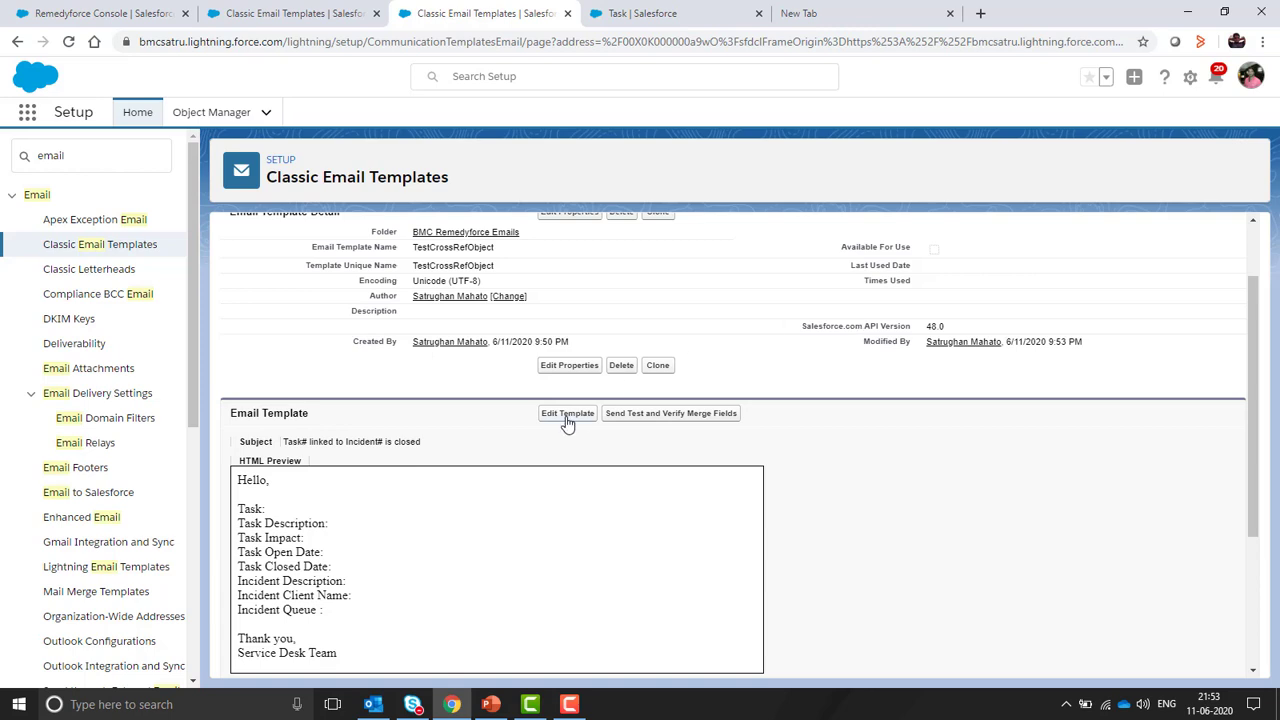
Step: Email a merge-field test preview to a looked-up user using the first saved Task record ID
{"action": "left_click", "coordinate": [668, 420]}
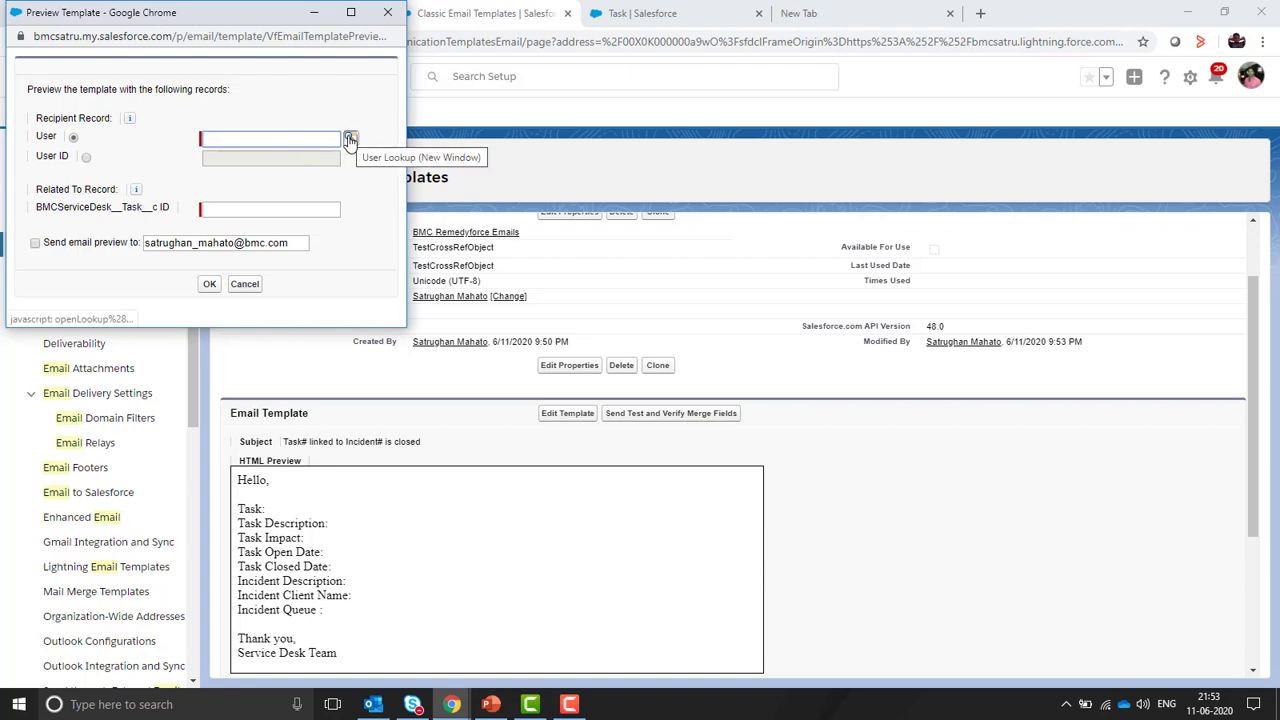
{"action": "left_click", "coordinate": [350, 139]}
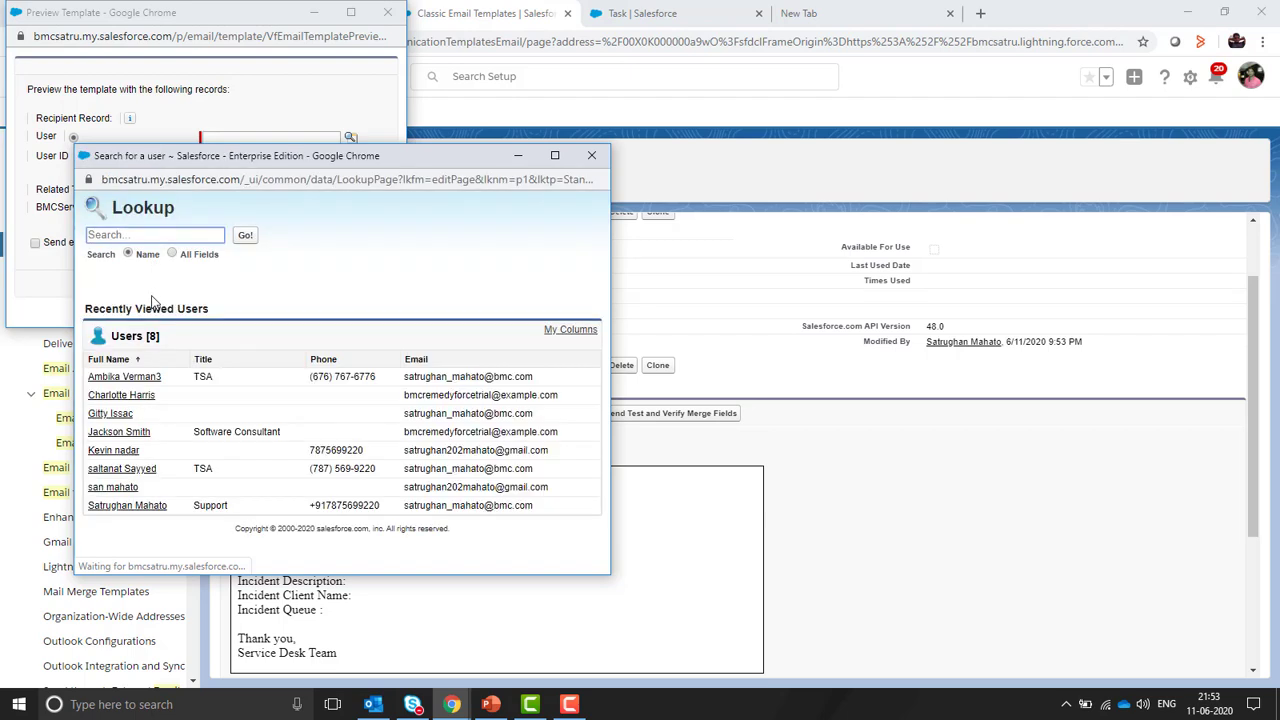
{"action": "left_click", "coordinate": [127, 506]}
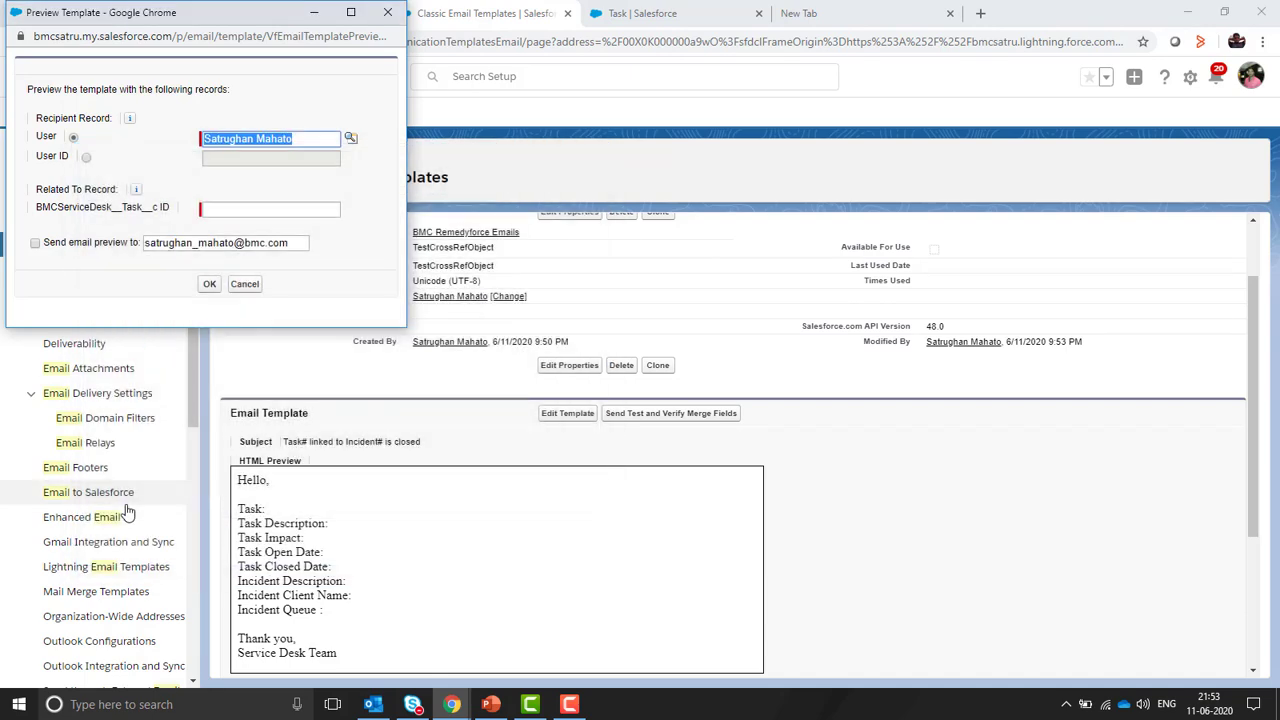
{"action": "left_click", "coordinate": [230, 208]}
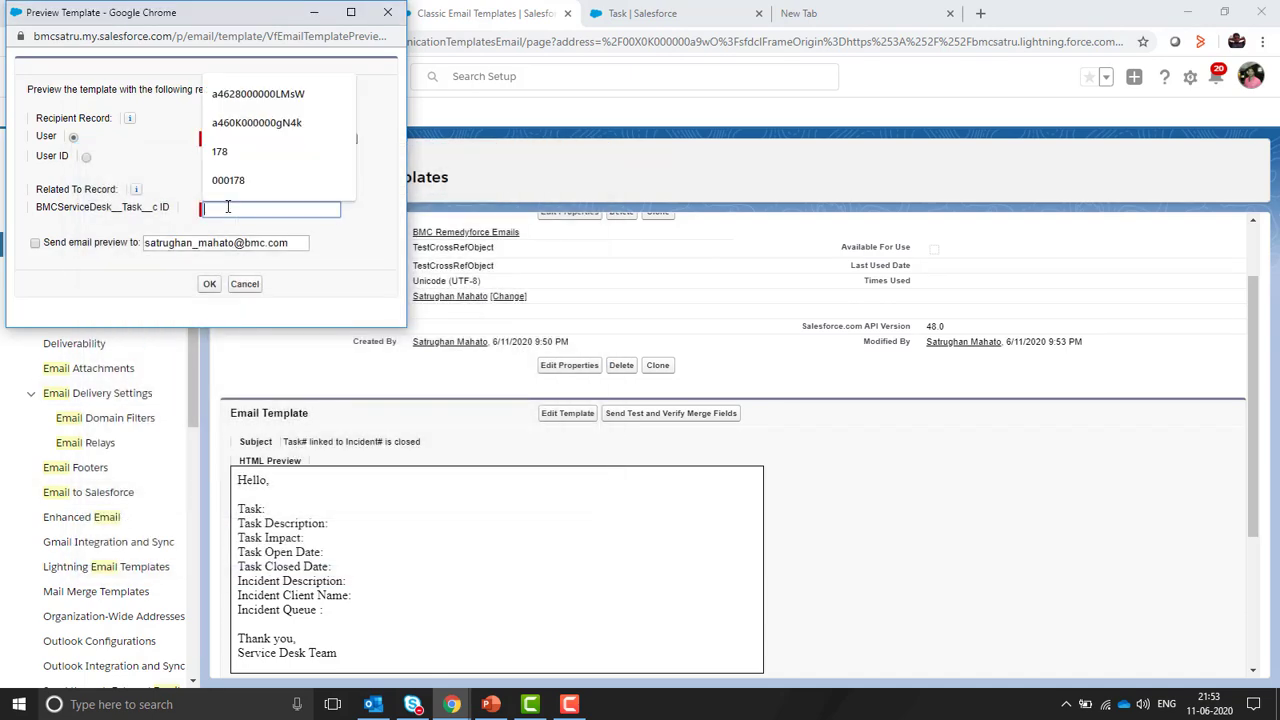
{"action": "left_click", "coordinate": [272, 93]}
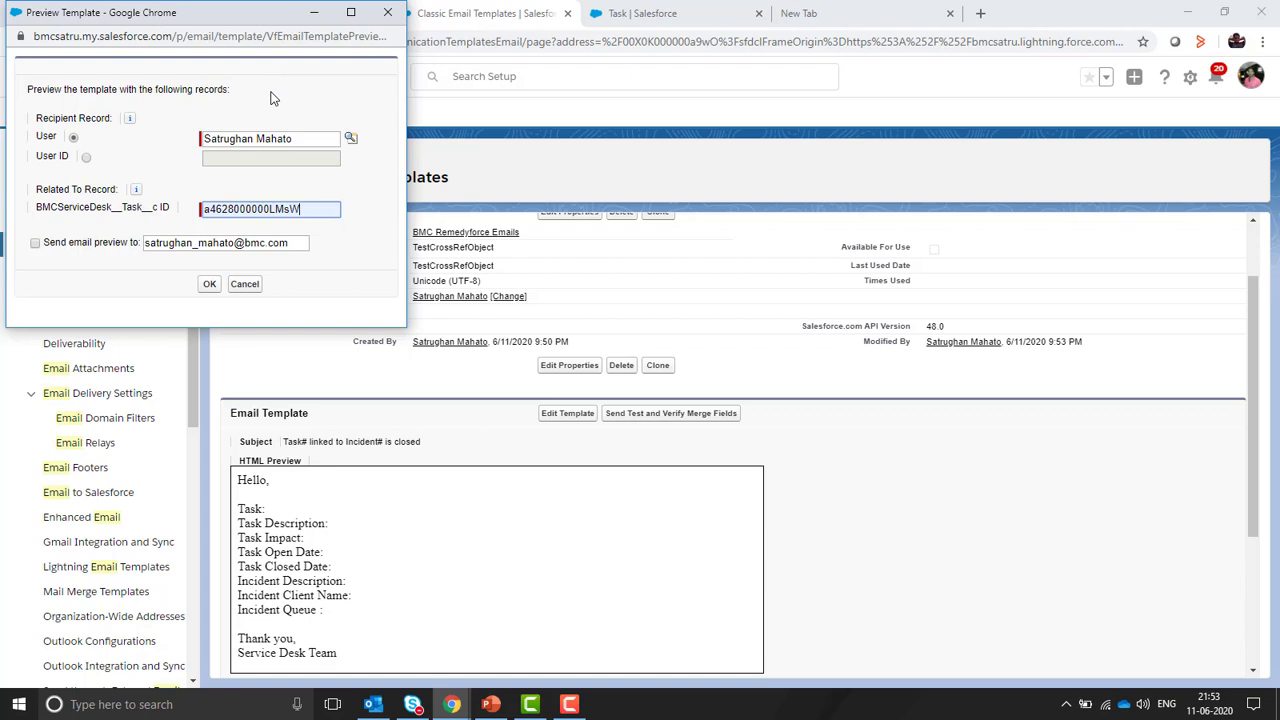
{"action": "left_click", "coordinate": [35, 244]}
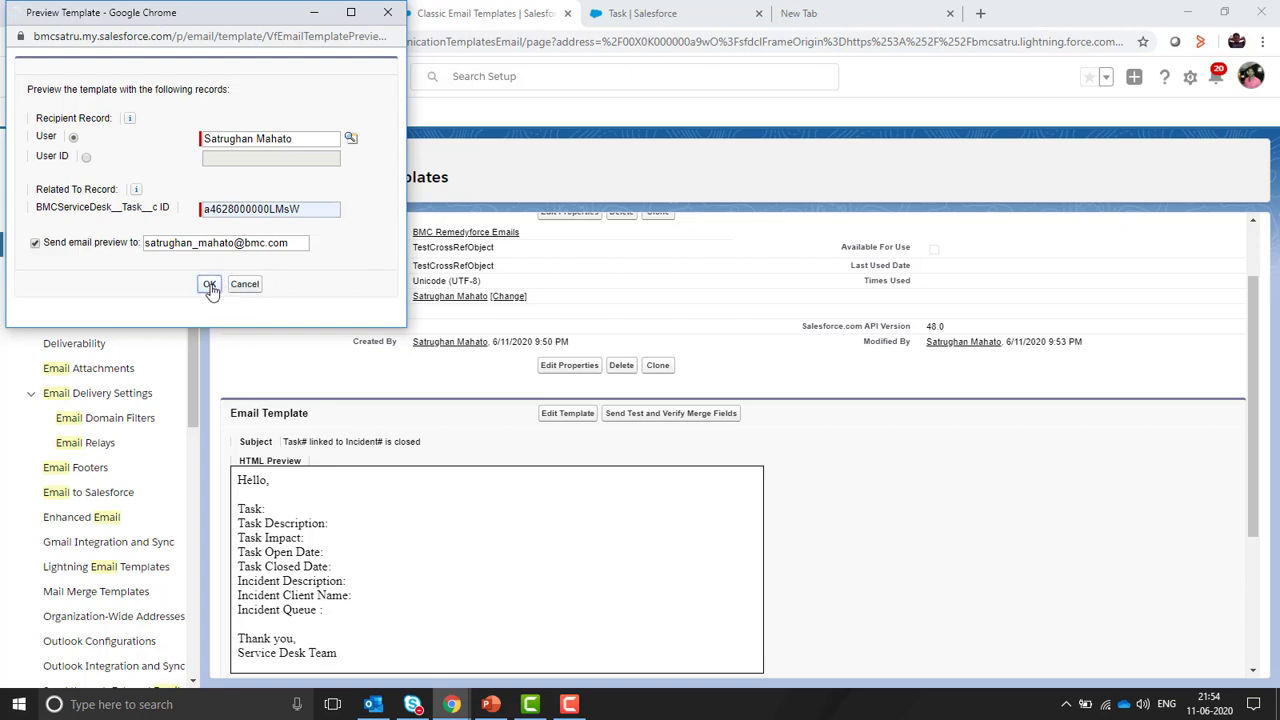
{"action": "left_click", "coordinate": [209, 285]}
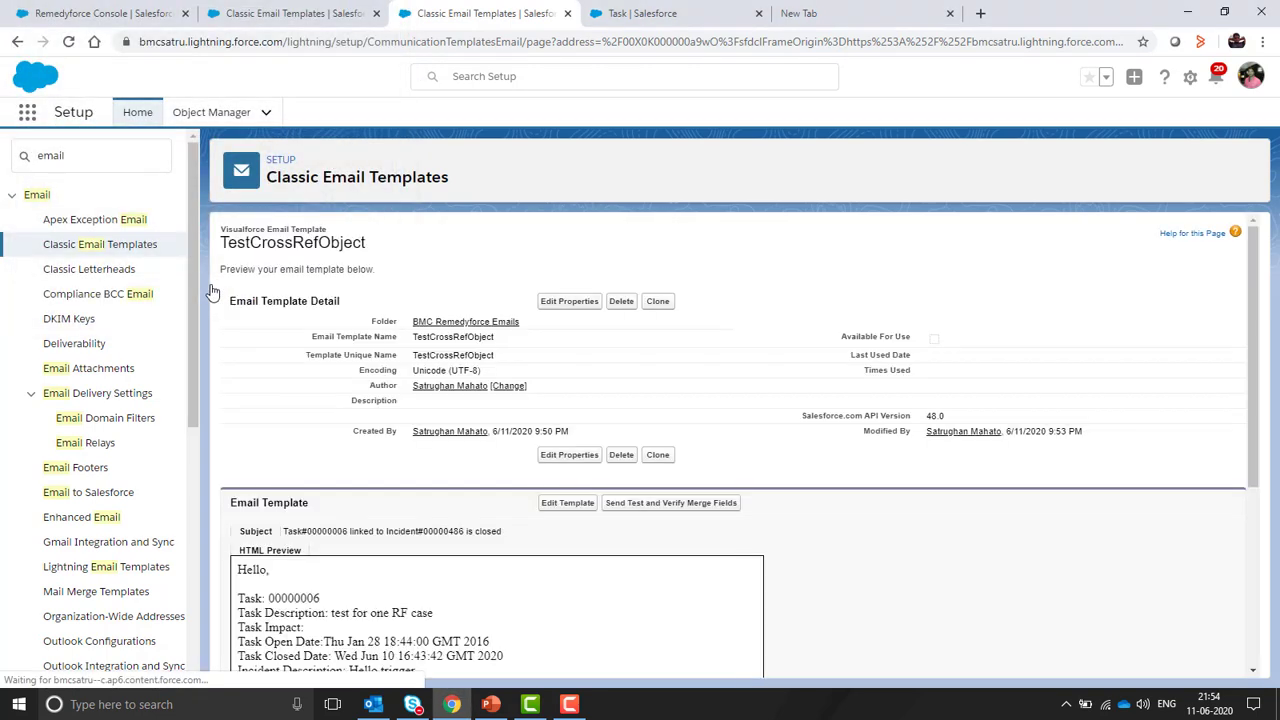
Step: In Outlook, open the newest test email and highlight its merged Task field lines
{"action": "key", "text": "alt+Tab"}
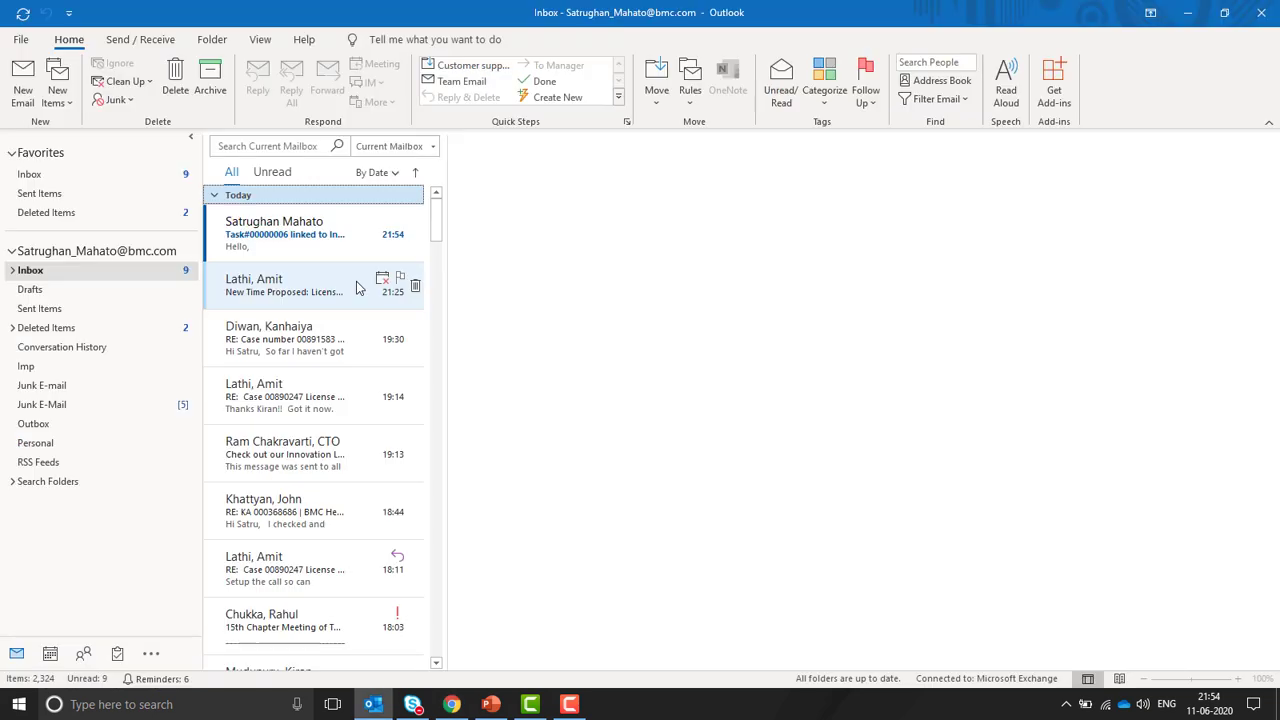
{"action": "left_click", "coordinate": [282, 246]}
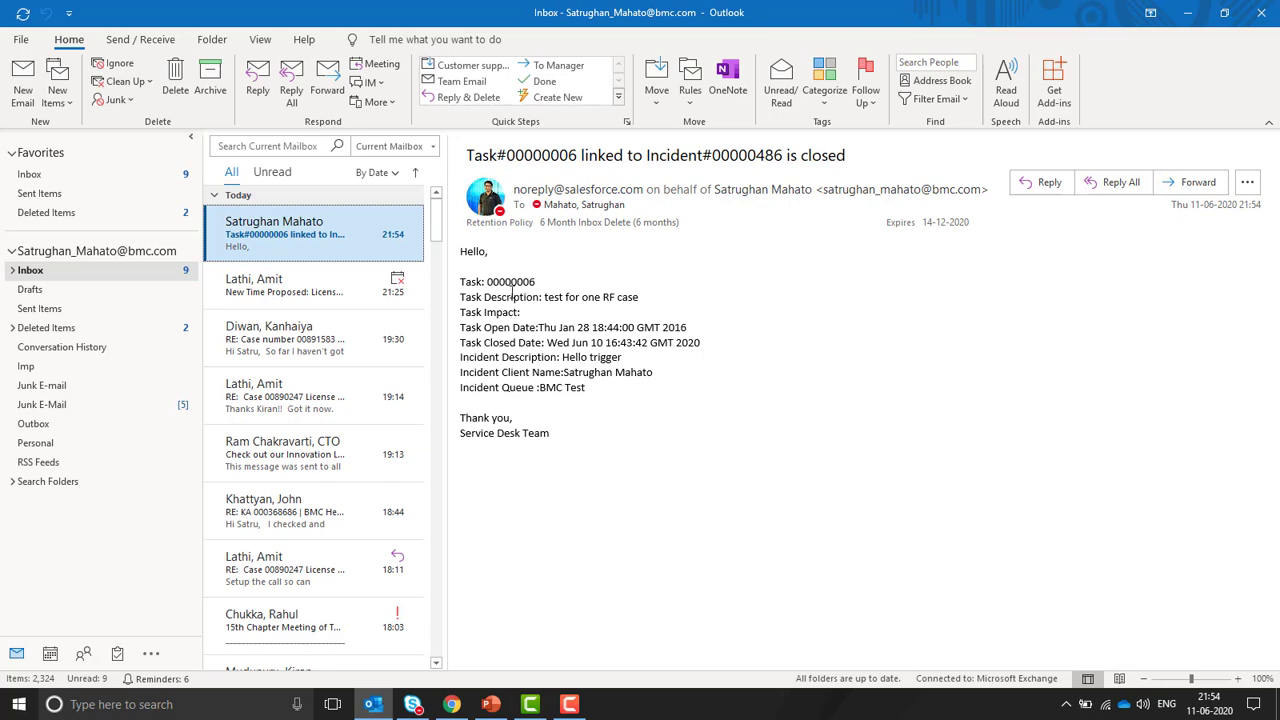
{"action": "left_click_drag", "start_coordinate": [460, 282], "coordinate": [541, 330]}
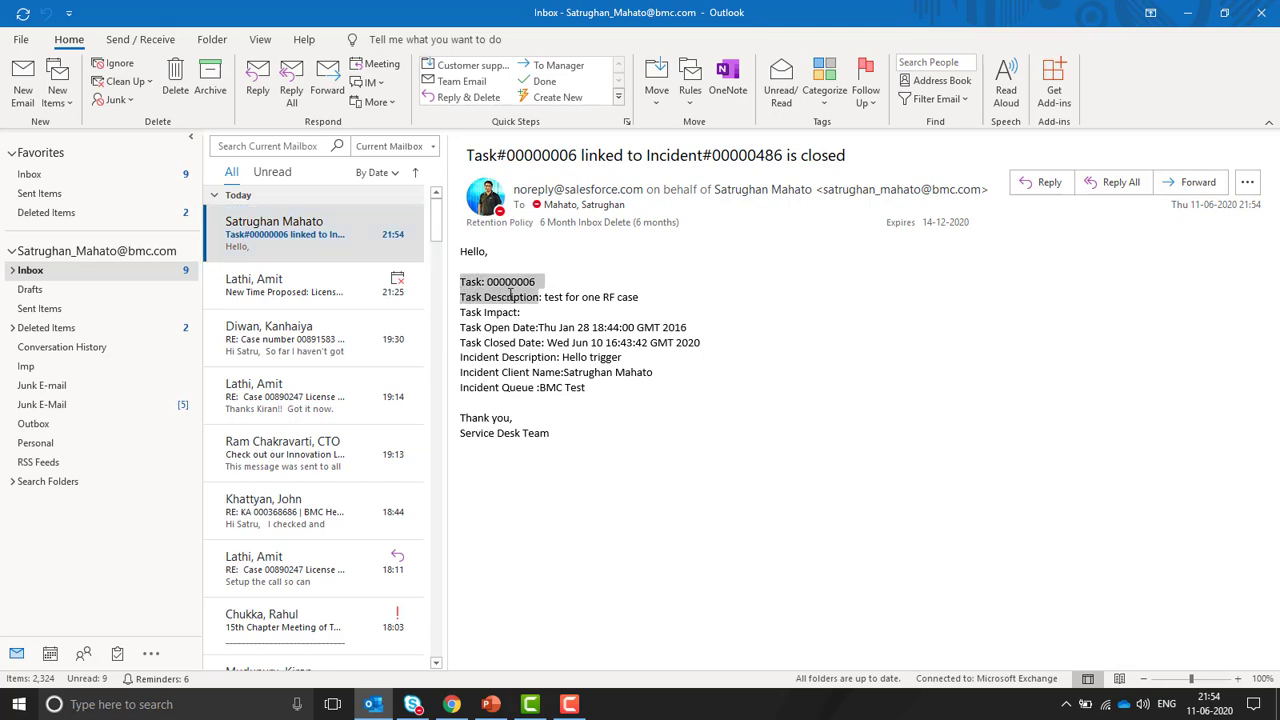